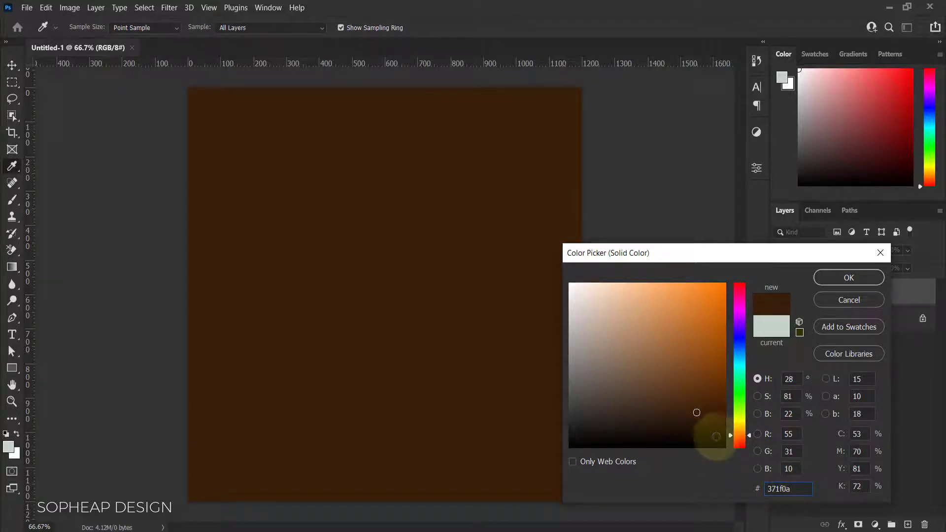
Set the solid color fill layer to dark brown #341d09 and confirm it.
{"action": "left_click", "coordinate": [697, 413]}
{"action": "left_click", "coordinate": [698, 415]}
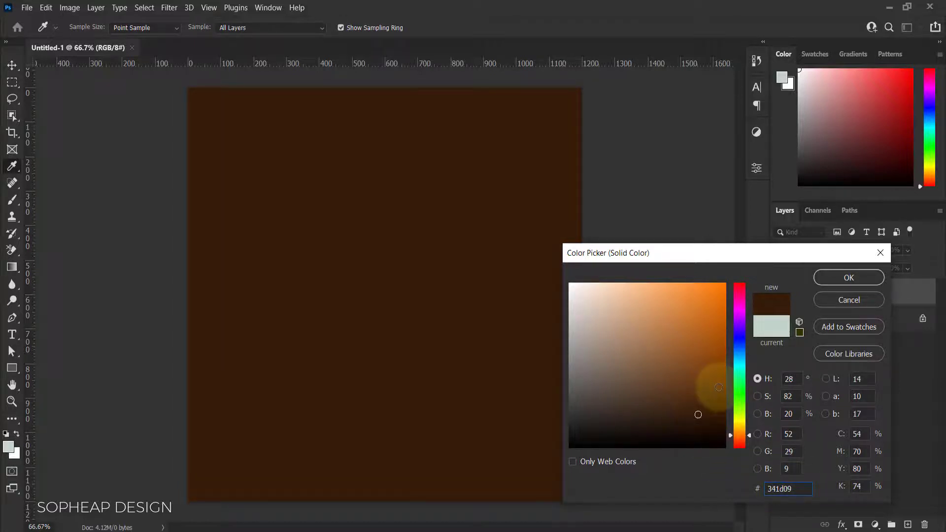
{"action": "left_click", "coordinate": [848, 278]}
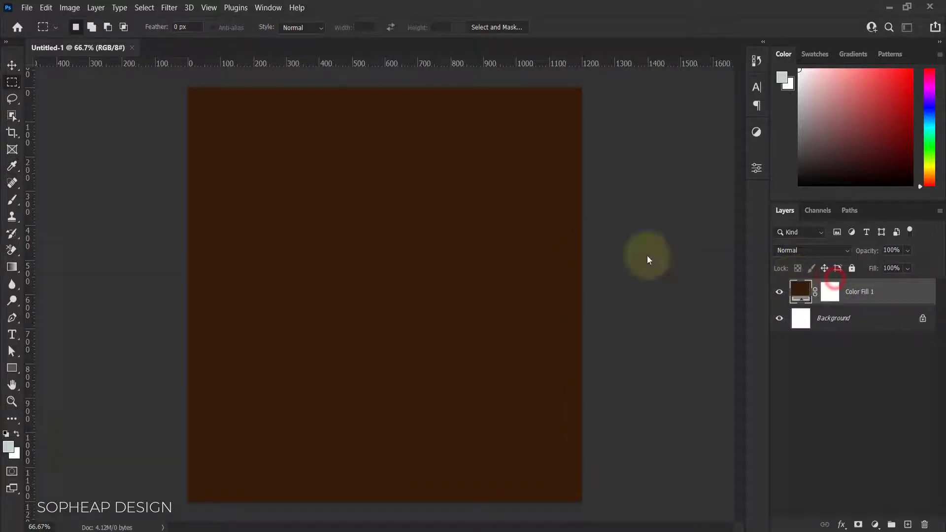
{"action": "left_click", "coordinate": [12, 65]}
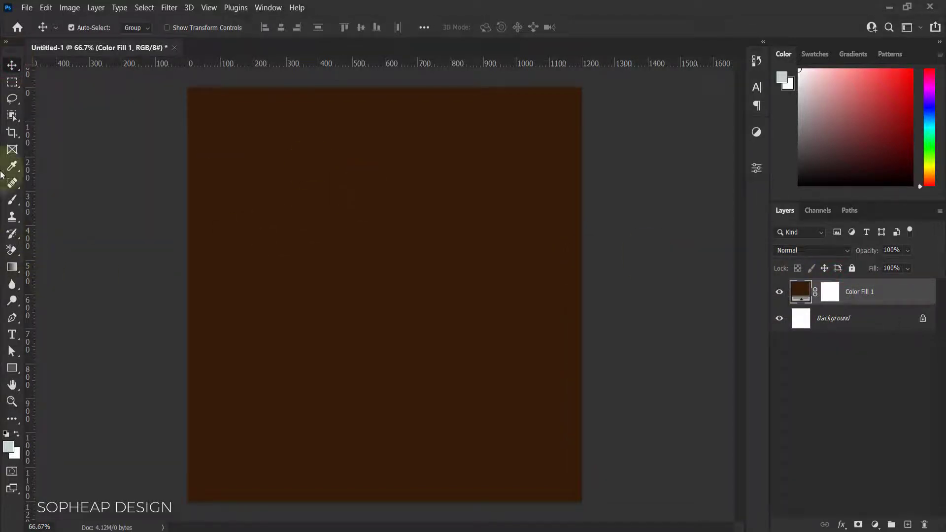
Draw a circular ellipse shape about 690 px wide near the canvas center and fill it with off-white #f4f4f4.
{"action": "right_click", "coordinate": [10, 371]}
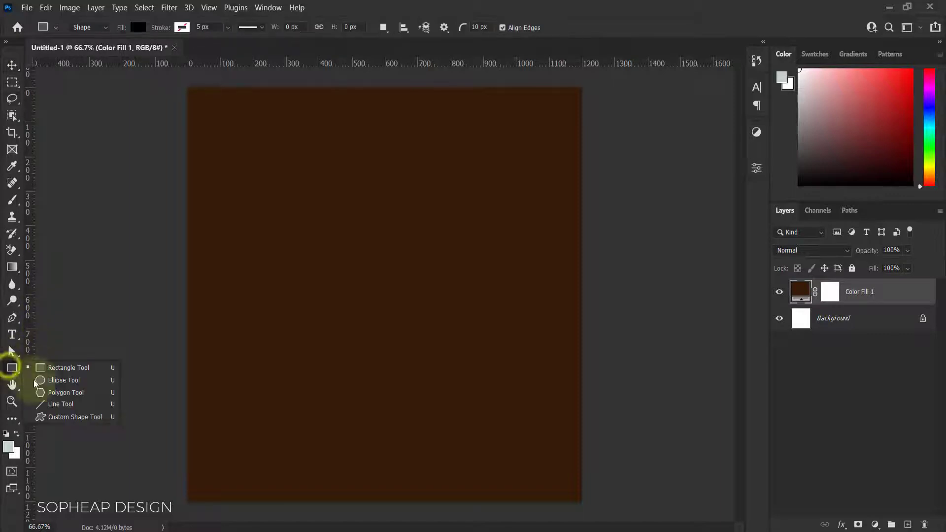
{"action": "left_click", "coordinate": [47, 381]}
{"action": "left_click_drag", "start_coordinate": [283, 196], "coordinate": [509, 434]}
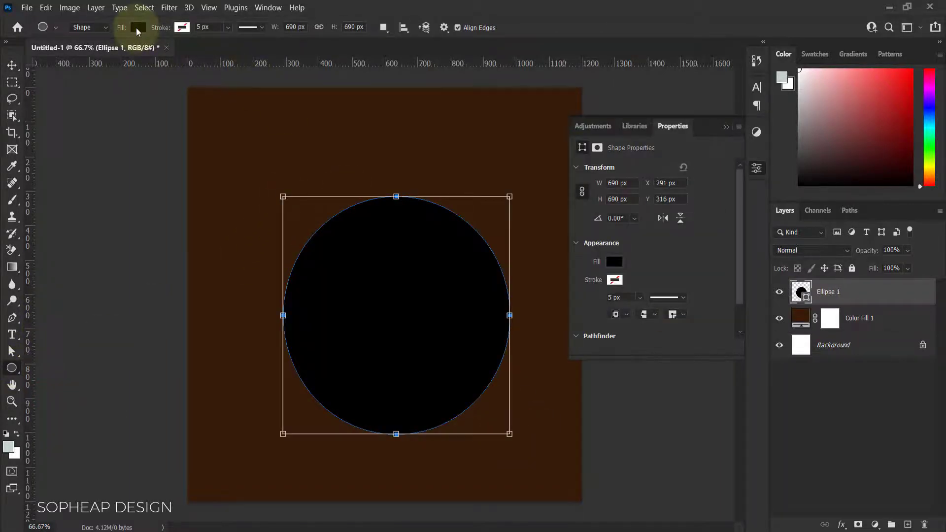
{"action": "left_click", "coordinate": [138, 27]}
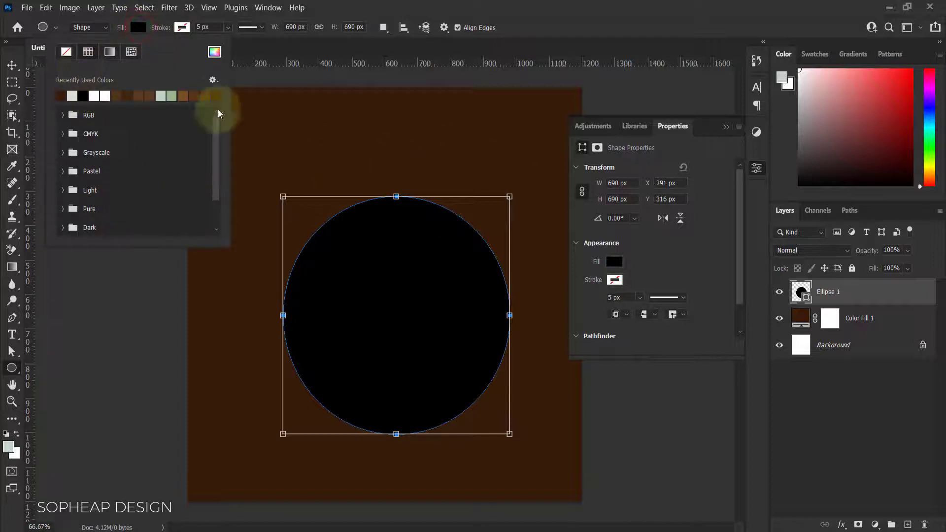
{"action": "left_click", "coordinate": [214, 52]}
{"action": "left_click_drag", "start_coordinate": [586, 317], "coordinate": [565, 290]}
{"action": "left_click", "coordinate": [844, 278]}
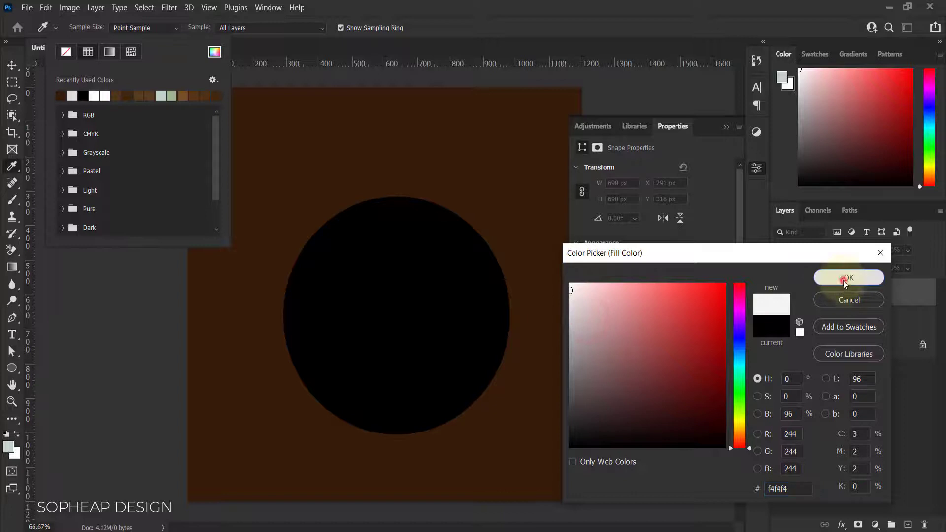
Center the white circle horizontally on the canvas and align it vertically using a selection of the whole canvas.
{"action": "left_click", "coordinate": [19, 58]}
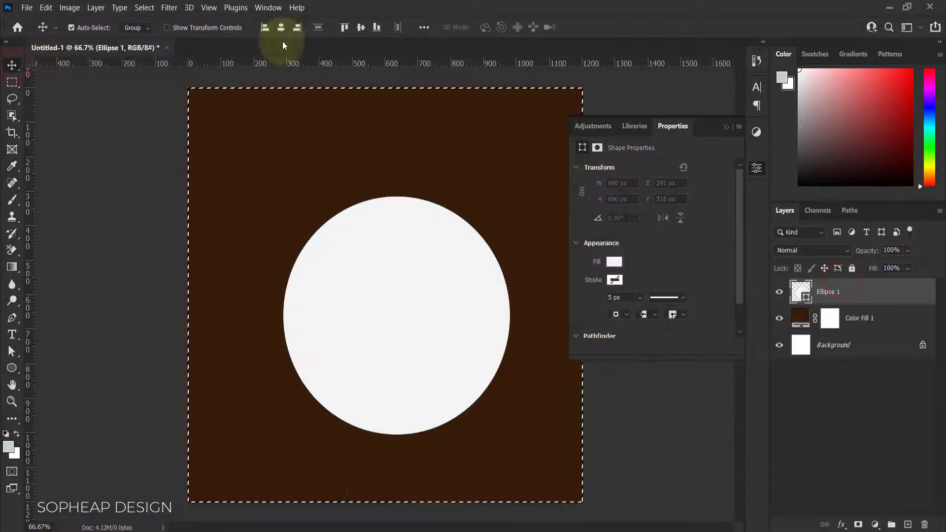
{"action": "key", "text": "ctrl+a"}
{"action": "left_click", "coordinate": [281, 27]}
{"action": "left_click", "coordinate": [360, 27]}
{"action": "key", "text": "ctrl+d"}
{"action": "left_click", "coordinate": [757, 168]}
Scale the white circle down slightly with Free Transform.
{"action": "key", "text": "ctrl+t"}
{"action": "left_click_drag", "start_coordinate": [500, 176], "coordinate": [488, 178]}
{"action": "key", "text": "Return"}
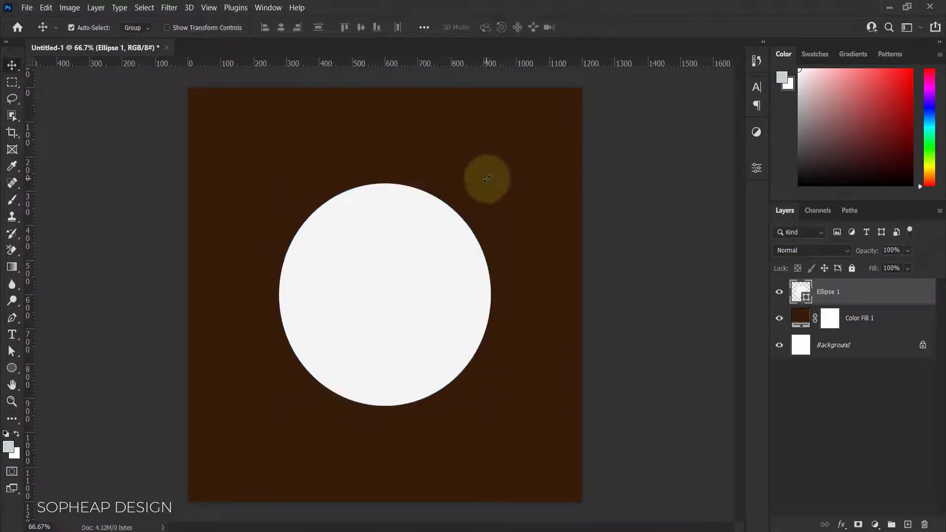
Add a drop shadow to the white circle with 40% opacity and 23 px distance.
{"action": "double_click", "coordinate": [910, 298]}
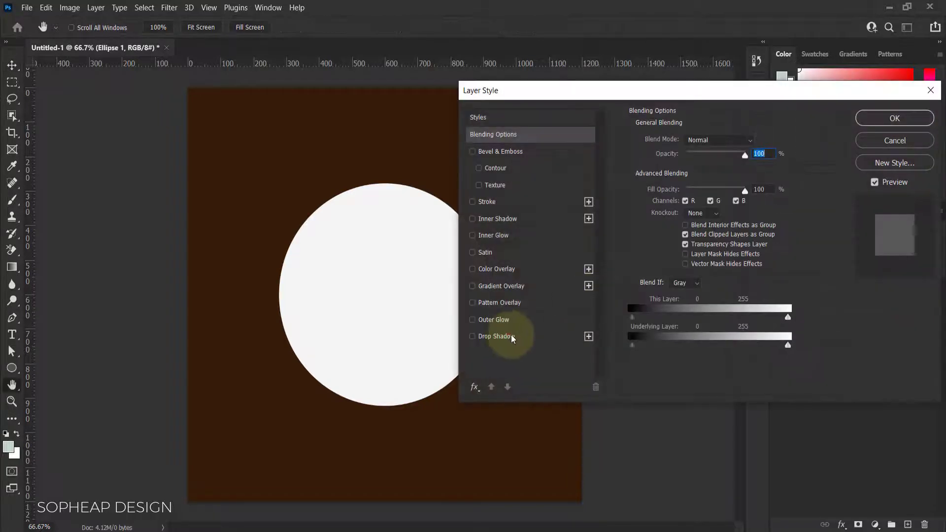
{"action": "left_click", "coordinate": [505, 336]}
{"action": "left_click_drag", "start_coordinate": [667, 91], "coordinate": [765, 81]}
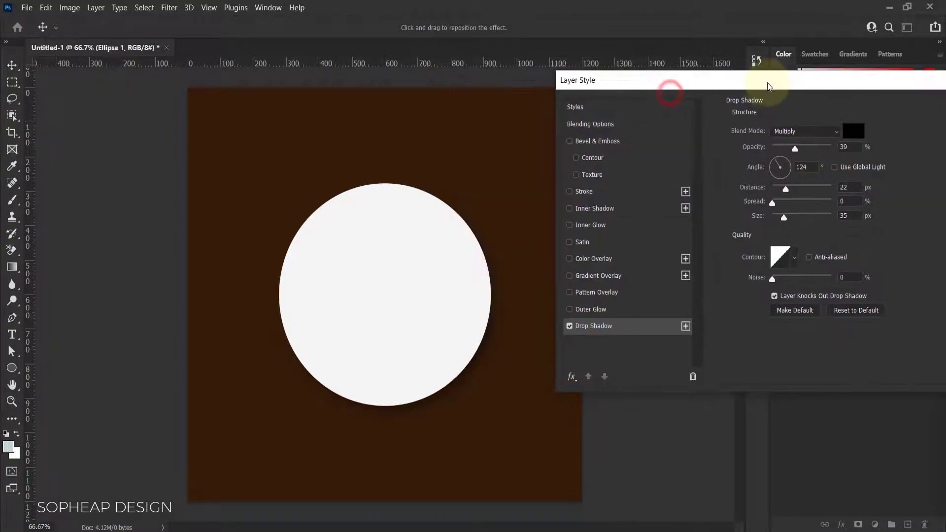
{"action": "left_click_drag", "start_coordinate": [795, 149], "coordinate": [794, 148]}
{"action": "double_click", "coordinate": [850, 147]}
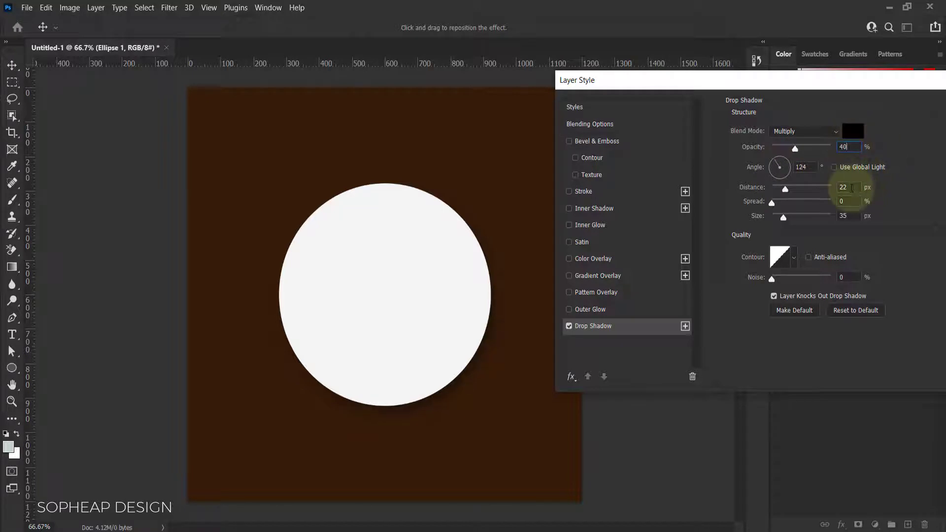
{"action": "double_click", "coordinate": [846, 187]}
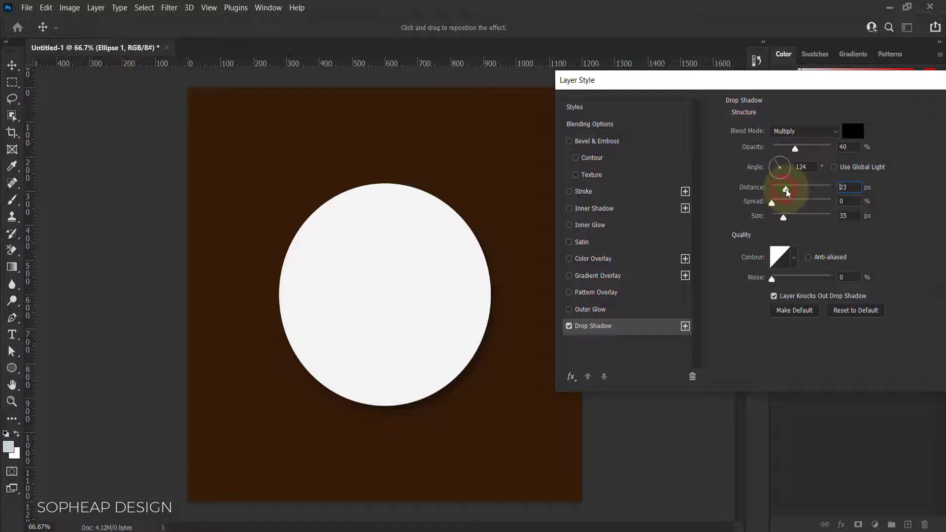
{"action": "left_click_drag", "start_coordinate": [754, 81], "coordinate": [684, 82]}
{"action": "left_click", "coordinate": [915, 106]}
Duplicate the white circle's layer and scale the copy down around its center to about 462 px.
{"action": "left_click_drag", "start_coordinate": [901, 296], "coordinate": [908, 525]}
{"action": "key", "text": "ctrl+t"}
{"action": "left_click_drag", "start_coordinate": [490, 184], "coordinate": [453, 206]}
{"action": "key", "text": "Return"}
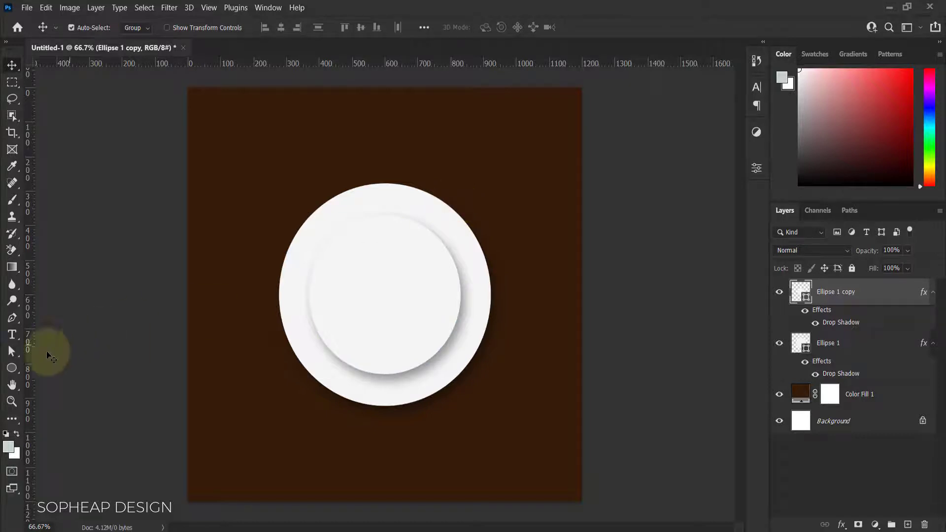
Fill the smaller circle with a coffee brown around #502d0f, slightly lighter than the background.
{"action": "left_click", "coordinate": [12, 368]}
{"action": "left_click", "coordinate": [140, 28]}
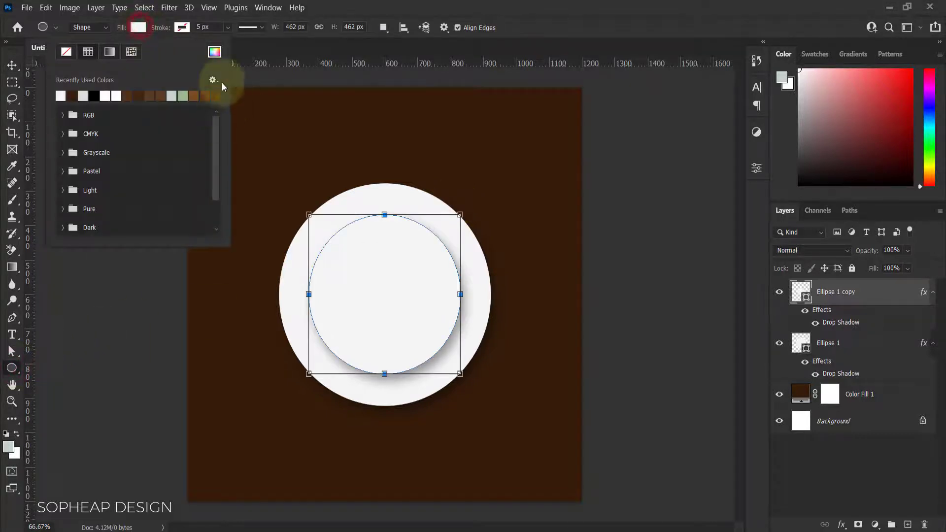
{"action": "left_click", "coordinate": [214, 52]}
{"action": "left_click_drag", "start_coordinate": [571, 291], "coordinate": [570, 310]}
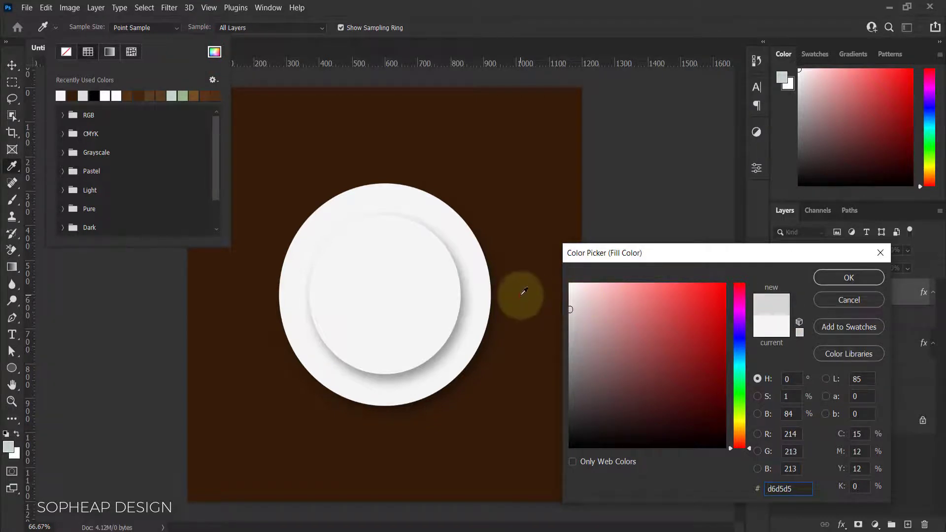
{"action": "left_click", "coordinate": [524, 291]}
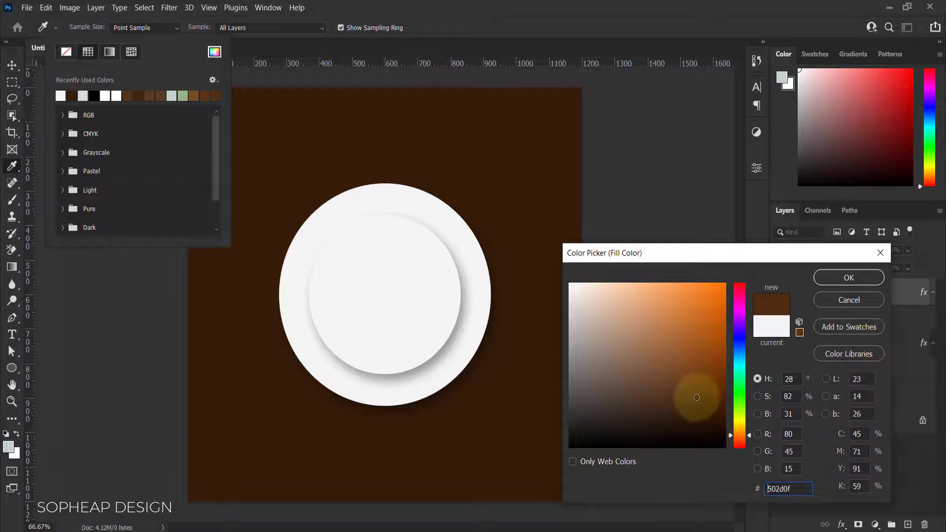
{"action": "left_click_drag", "start_coordinate": [696, 397], "coordinate": [695, 397]}
{"action": "left_click", "coordinate": [835, 276]}
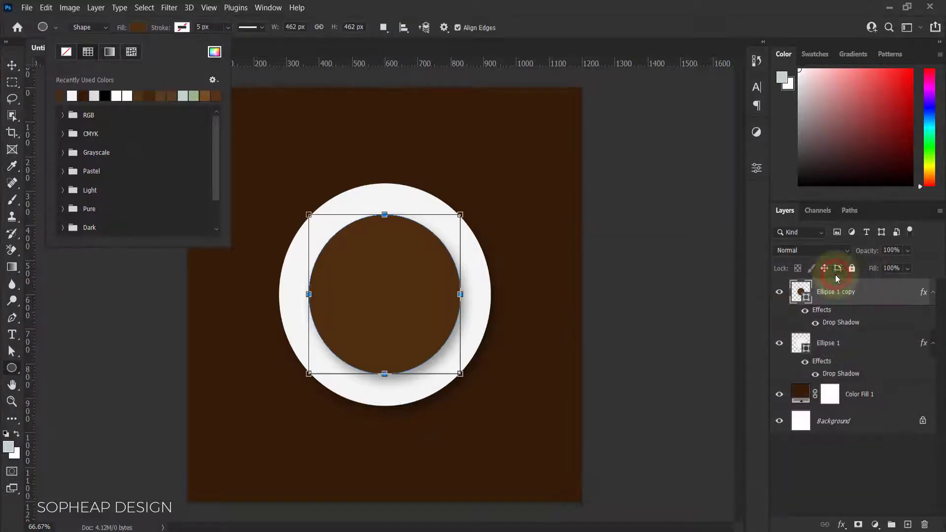
{"action": "left_click", "coordinate": [11, 64]}
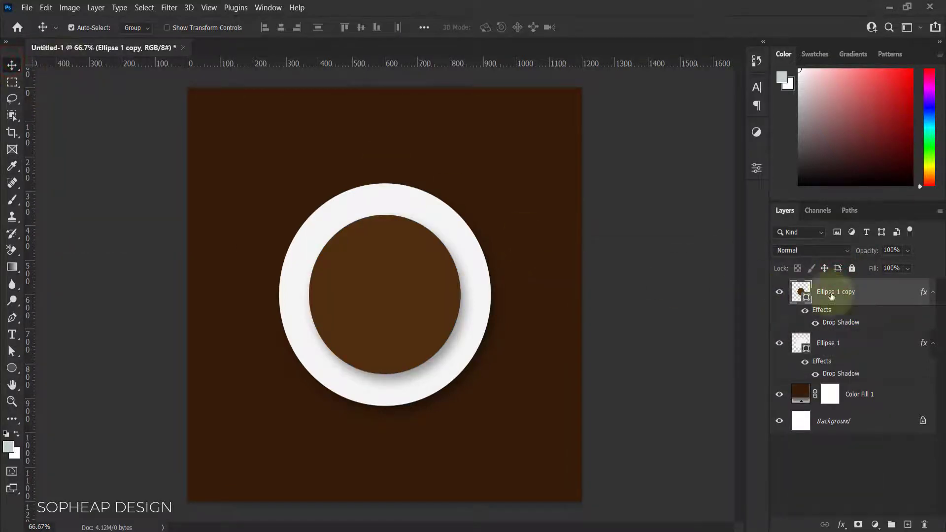
Duplicate the brown circle's layer and give the copy no fill and a light grey stroke.
{"action": "left_click_drag", "start_coordinate": [902, 293], "coordinate": [909, 524]}
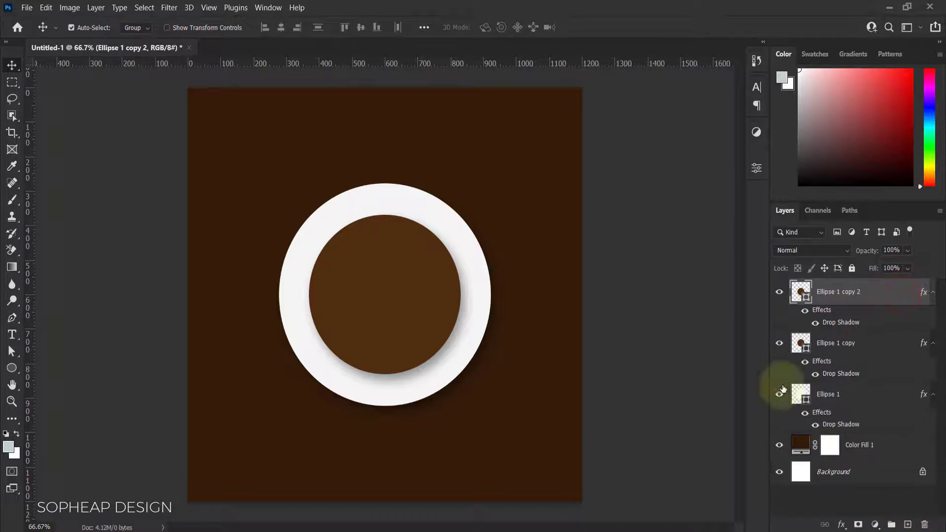
{"action": "left_click", "coordinate": [12, 368]}
{"action": "left_click", "coordinate": [135, 29]}
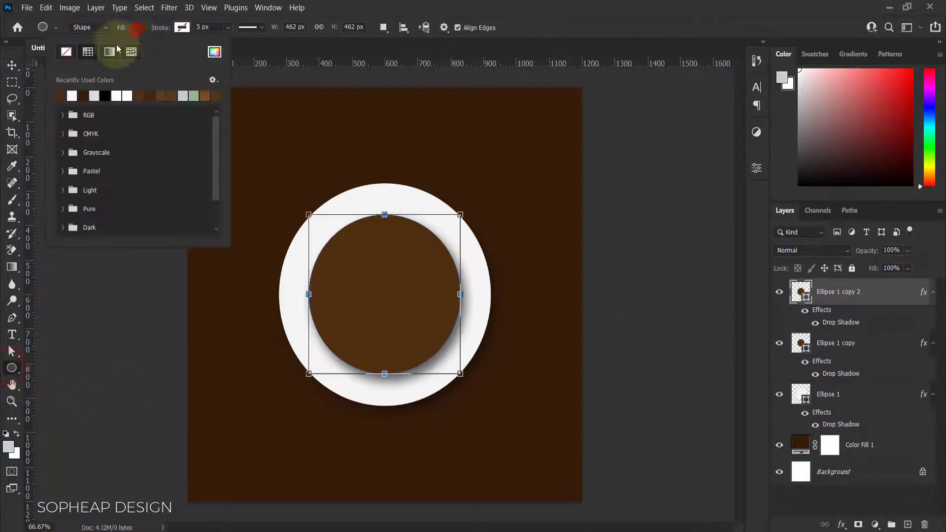
{"action": "left_click", "coordinate": [182, 28]}
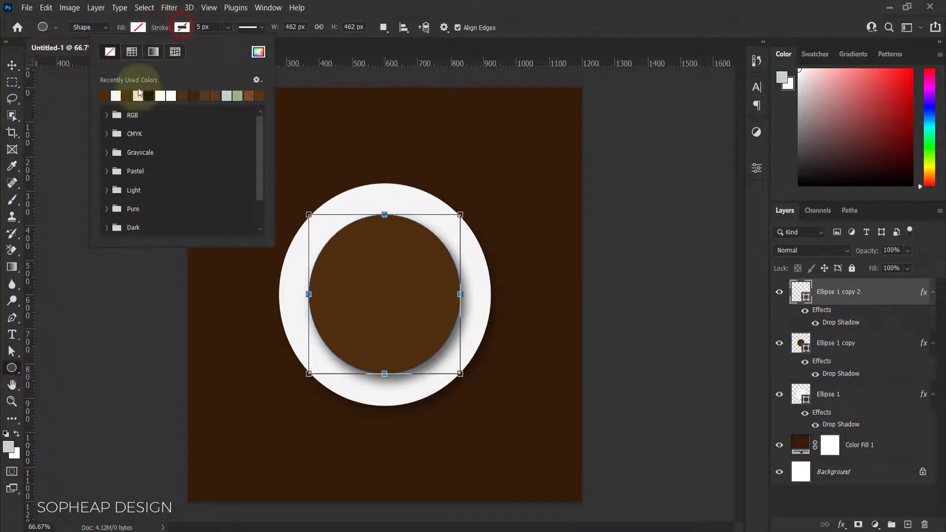
{"action": "left_click", "coordinate": [119, 93]}
{"action": "left_click", "coordinate": [258, 52]}
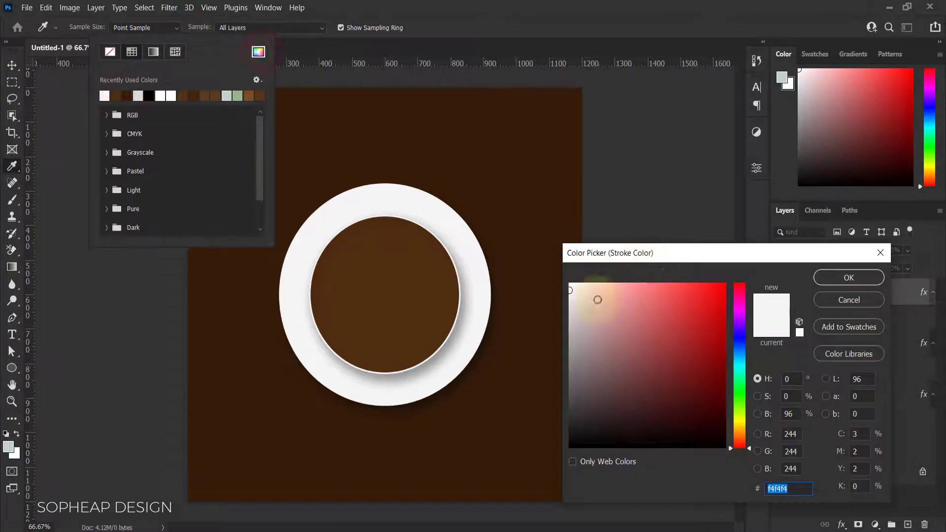
{"action": "left_click_drag", "start_coordinate": [571, 292], "coordinate": [569, 313]}
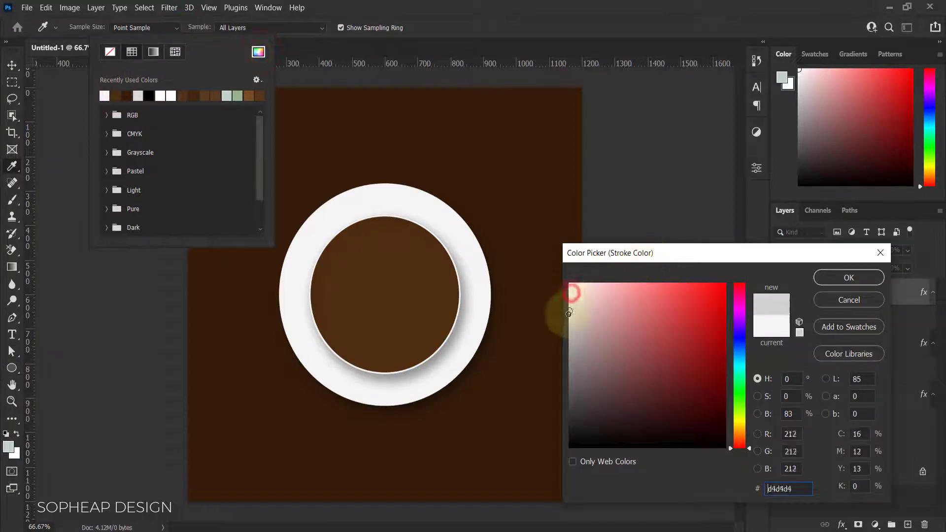
{"action": "left_click", "coordinate": [837, 276]}
Widen the grey ring's stroke to about 40.78 px and remove the drop shadow from its layer.
{"action": "left_click", "coordinate": [229, 27]}
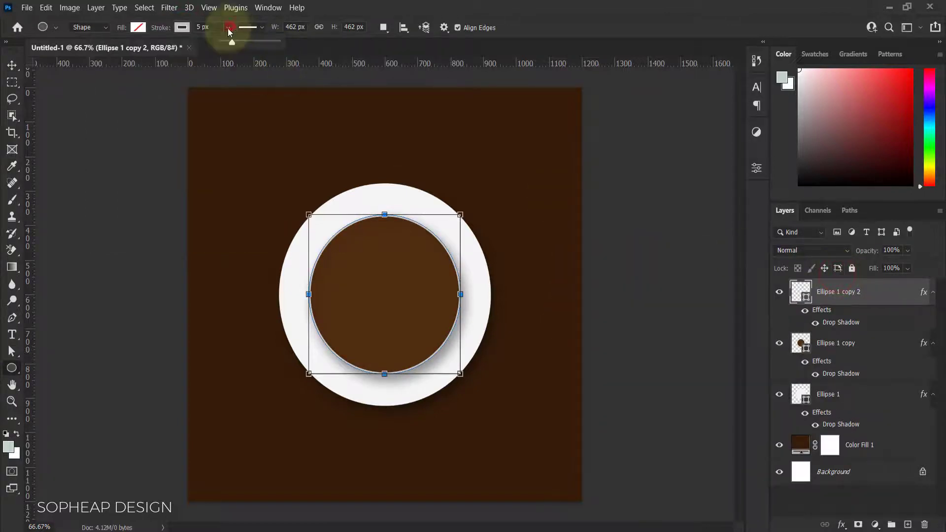
{"action": "left_click_drag", "start_coordinate": [236, 41], "coordinate": [247, 42]}
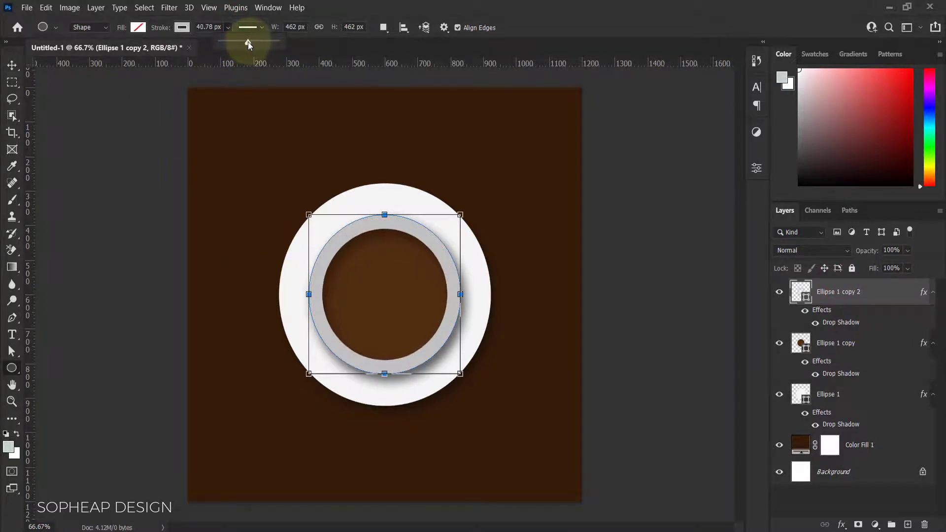
{"action": "left_click", "coordinate": [12, 64]}
{"action": "left_click_drag", "start_coordinate": [923, 294], "coordinate": [929, 525]}
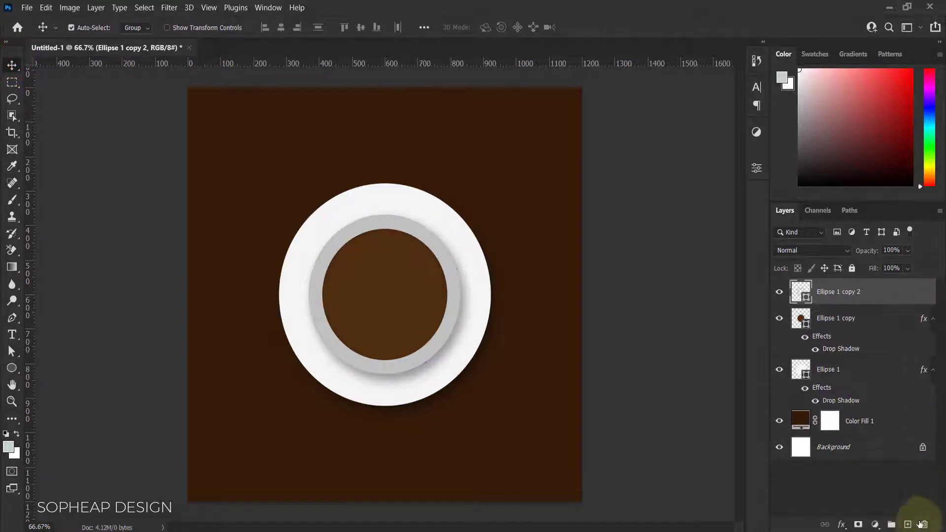
Scale the brown circle down slightly so its edge sits inside the grey ring's outer edge.
{"action": "scroll", "coordinate": [402, 390], "scroll_direction": "up", "scroll_amount": 1}
{"action": "scroll", "coordinate": [402, 391], "scroll_direction": "up", "scroll_amount": 1}
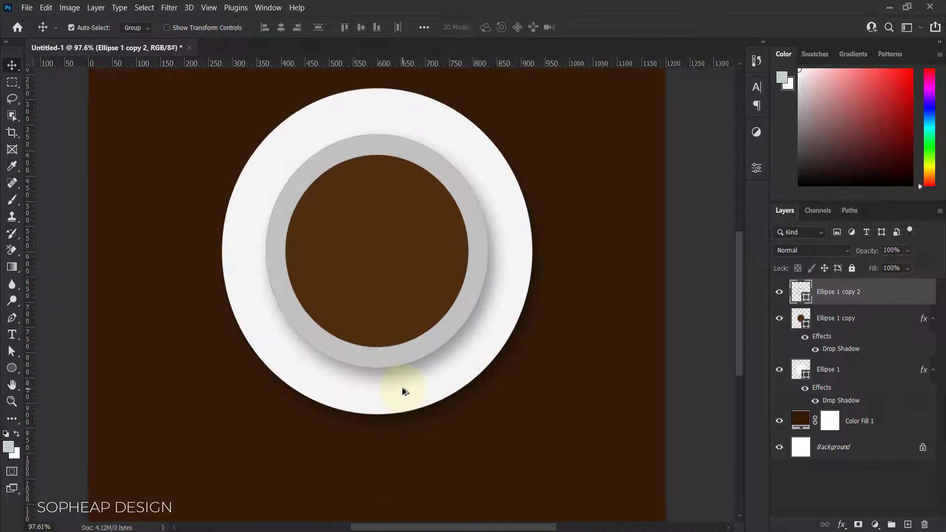
{"action": "scroll", "coordinate": [342, 256], "scroll_direction": "up", "scroll_amount": 2}
{"action": "scroll", "coordinate": [342, 256], "scroll_direction": "down", "scroll_amount": 1}
{"action": "left_click", "coordinate": [876, 317]}
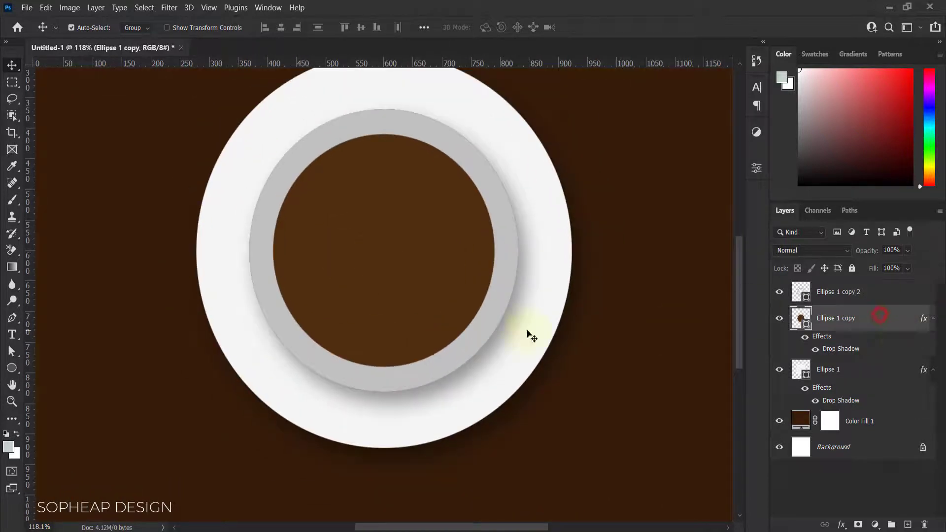
{"action": "scroll", "coordinate": [489, 332], "scroll_direction": "up", "scroll_amount": 2}
{"action": "key", "text": "ctrl+t"}
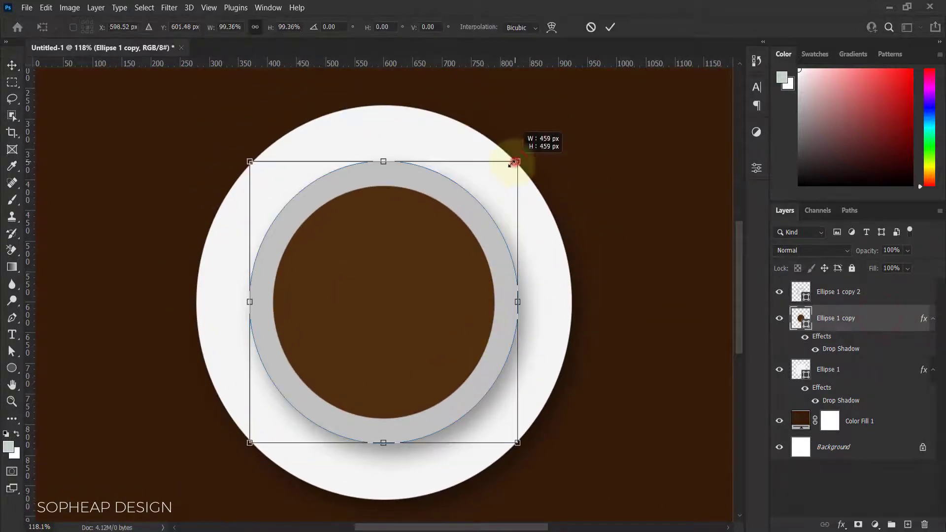
{"action": "left_click_drag", "start_coordinate": [513, 163], "coordinate": [510, 166]}
{"action": "key", "text": "Return"}
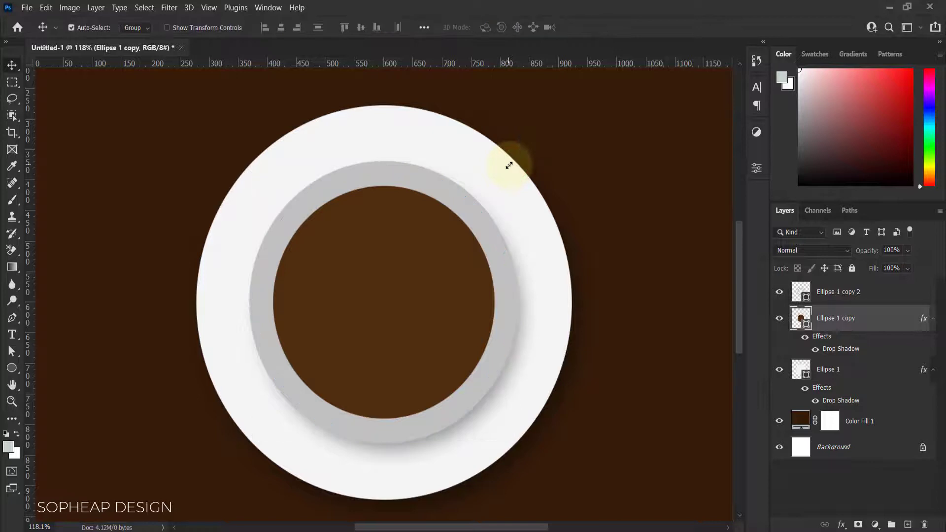
Reduce the grey ring's stroke width to make a thinner cup rim, leaving all layers deselected.
{"action": "scroll", "coordinate": [510, 168], "scroll_direction": "down", "scroll_amount": 2}
{"action": "scroll", "coordinate": [510, 171], "scroll_direction": "up", "scroll_amount": 1}
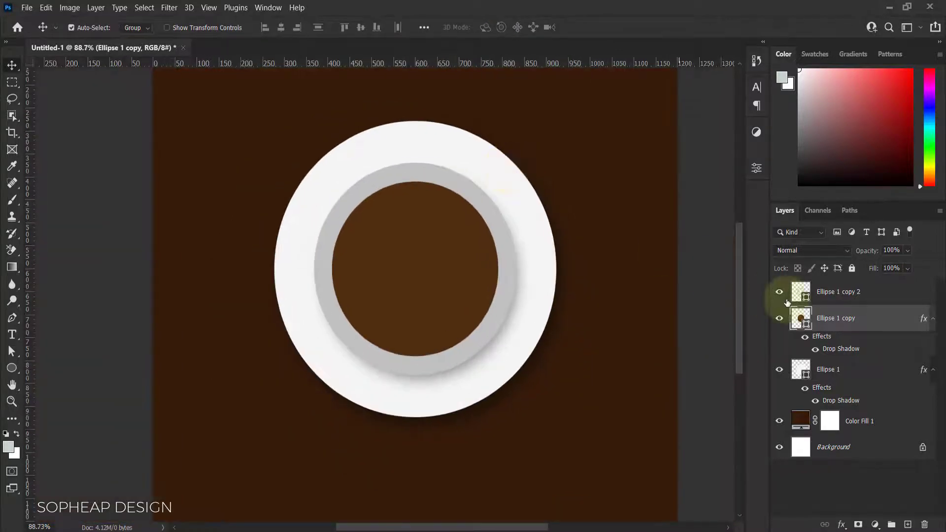
{"action": "left_click", "coordinate": [892, 293]}
{"action": "left_click", "coordinate": [12, 368]}
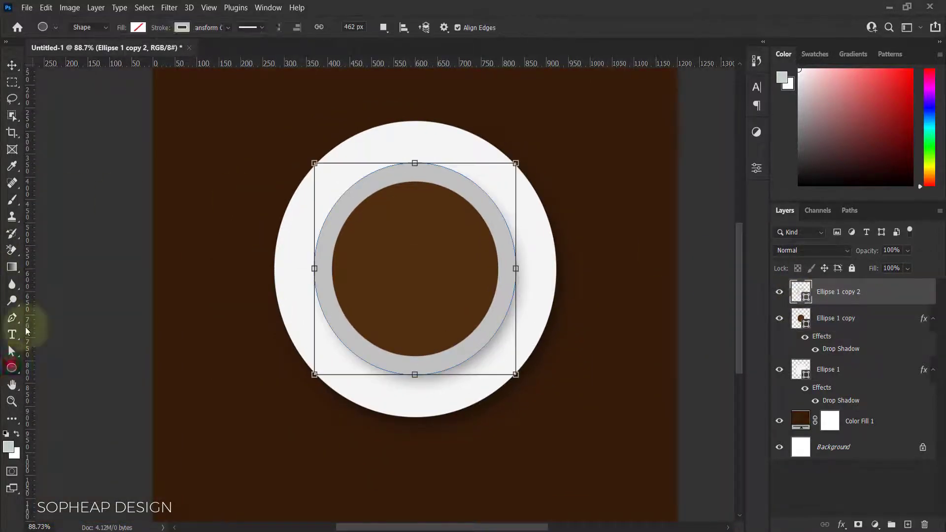
{"action": "left_click_drag", "start_coordinate": [235, 41], "coordinate": [230, 41]}
{"action": "left_click", "coordinate": [12, 65]}
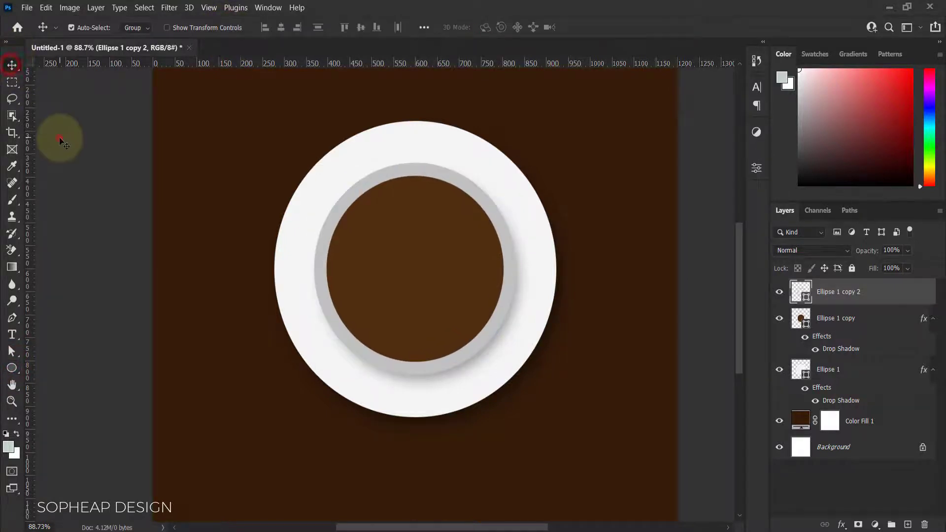
{"action": "left_click", "coordinate": [57, 137]}
{"action": "scroll", "coordinate": [108, 154], "scroll_direction": "down", "scroll_amount": 1}
{"action": "scroll", "coordinate": [108, 154], "scroll_direction": "up", "scroll_amount": 1}
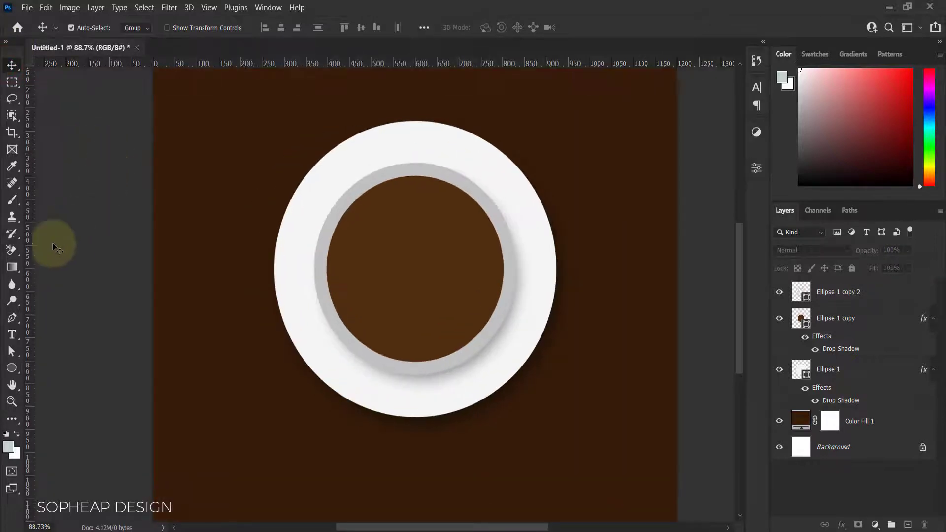
Add a layer above the brown circle and outline one half of the coffee with a closed path, using an S-shaped curve down the middle.
{"action": "left_click", "coordinate": [886, 325]}
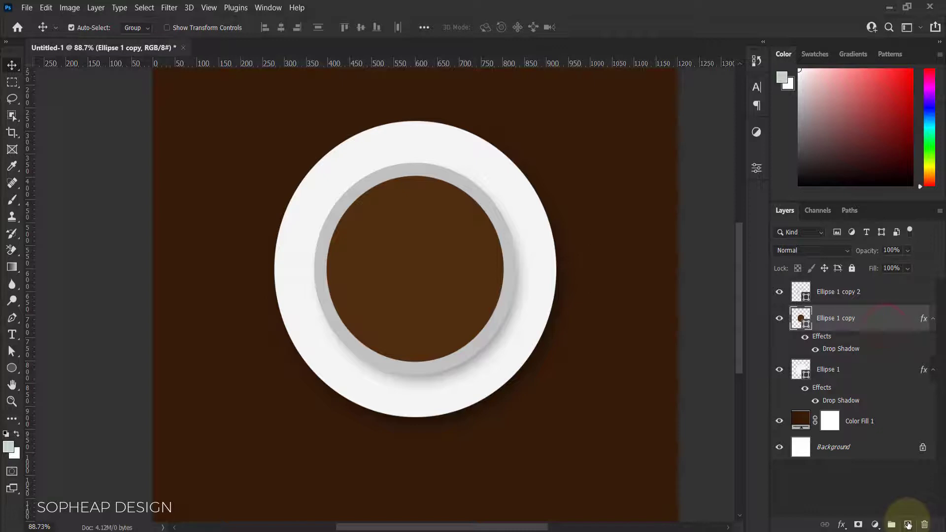
{"action": "left_click", "coordinate": [908, 525]}
{"action": "left_click", "coordinate": [11, 317]}
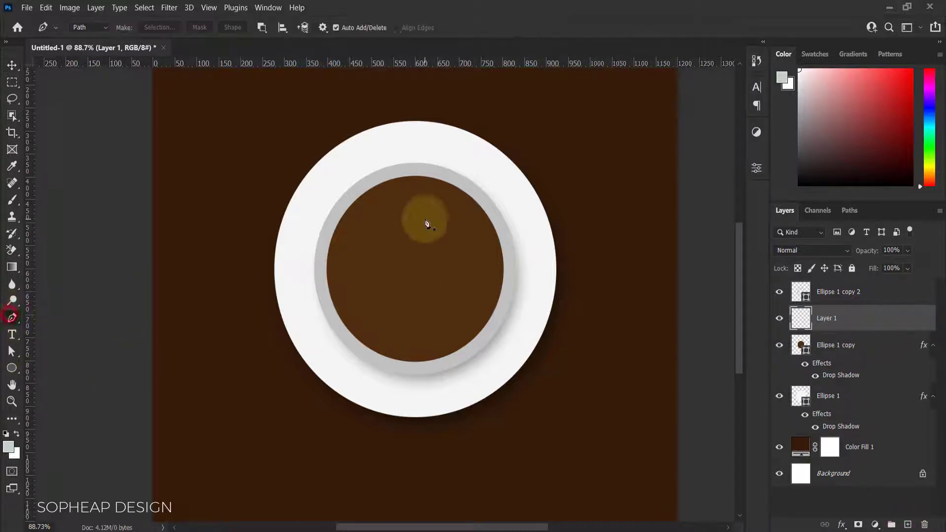
{"action": "left_click", "coordinate": [412, 170]}
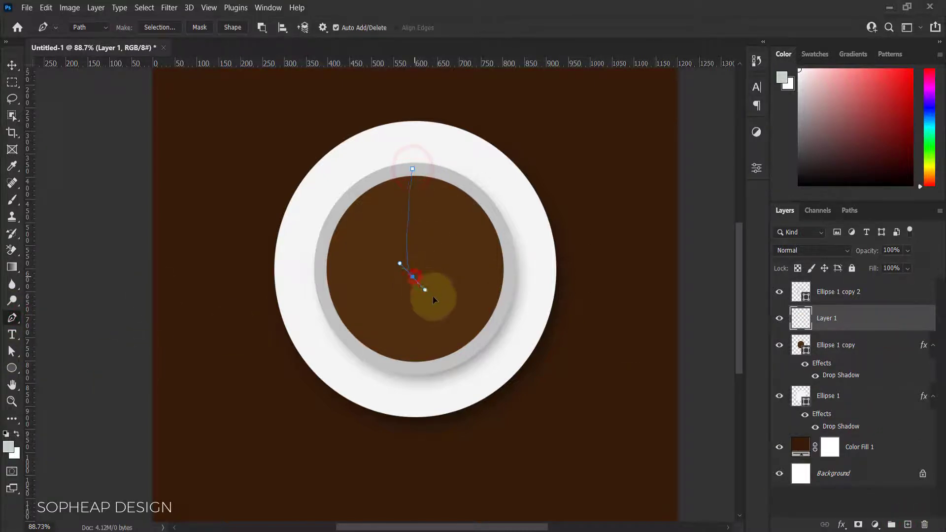
{"action": "left_click_drag", "start_coordinate": [458, 344], "coordinate": [461, 348]}
{"action": "left_click", "coordinate": [419, 368]}
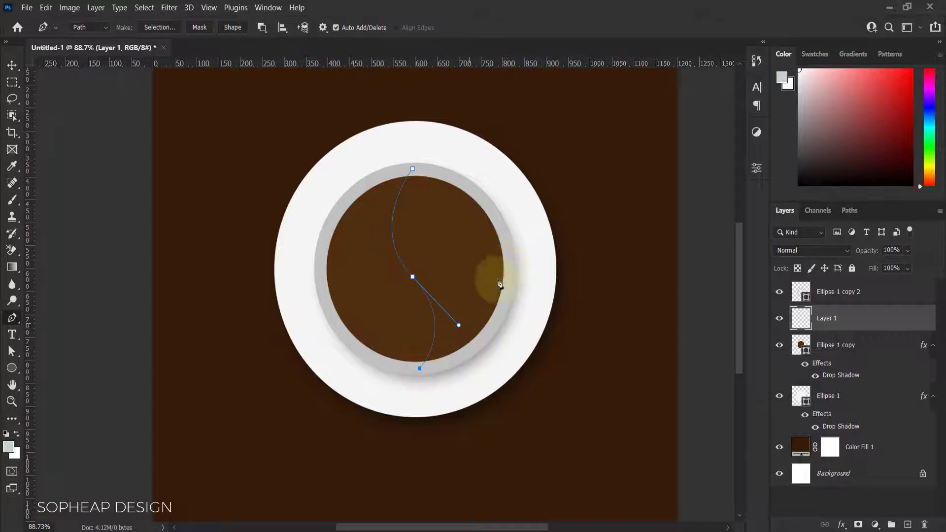
{"action": "left_click_drag", "start_coordinate": [506, 245], "coordinate": [490, 133]}
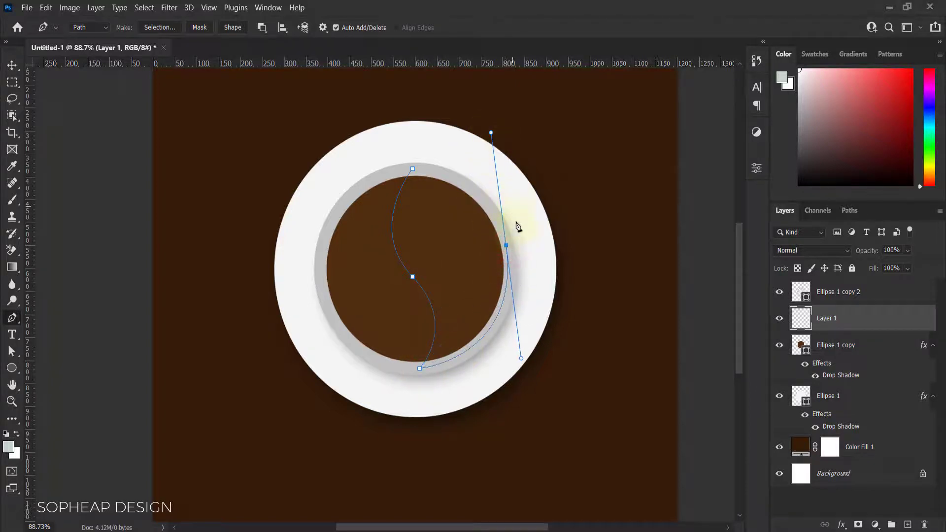
{"action": "left_click", "coordinate": [506, 246]}
{"action": "left_click_drag", "start_coordinate": [413, 169], "coordinate": [317, 158]}
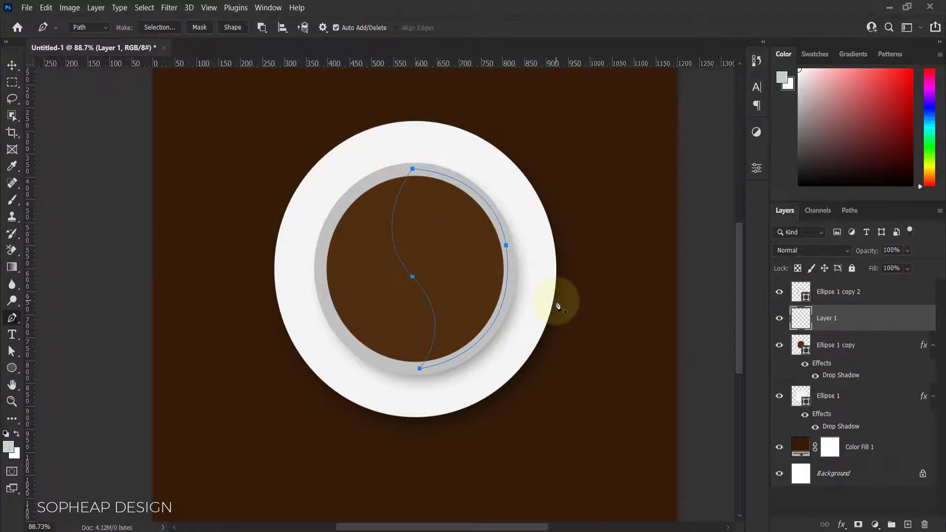
Convert the path to a selection and fill it with a Solid Color layer in dark brown #3d220b, leaving all layers deselected.
{"action": "key", "text": "ctrl+shift+Return"}
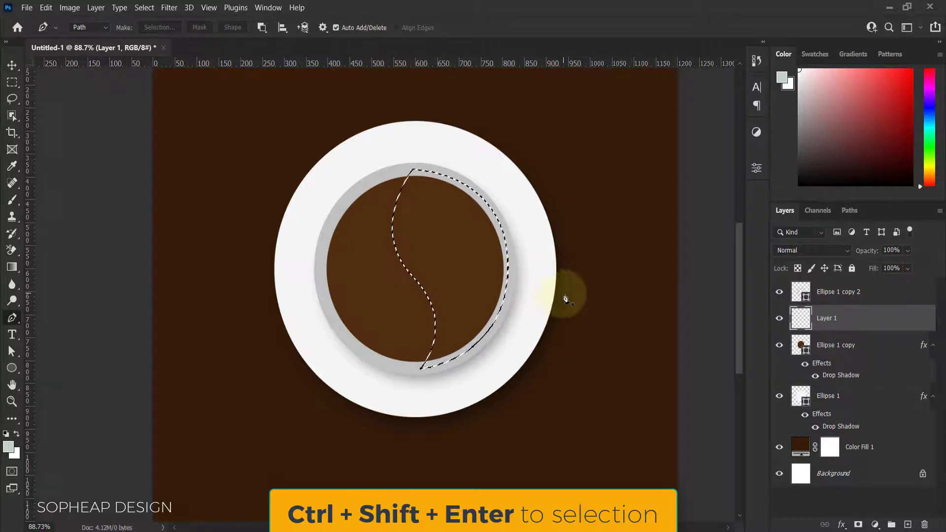
{"action": "left_click", "coordinate": [876, 523]}
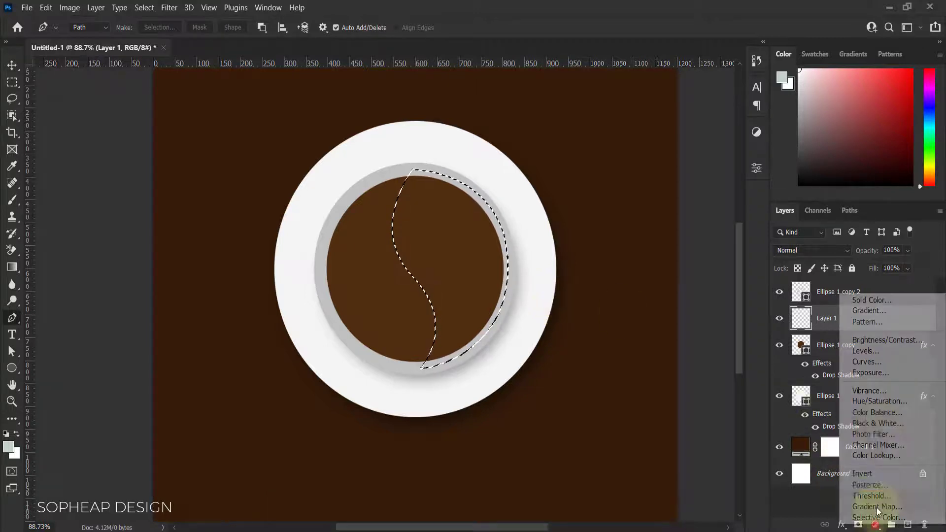
{"action": "left_click", "coordinate": [864, 300]}
{"action": "left_click", "coordinate": [388, 323]}
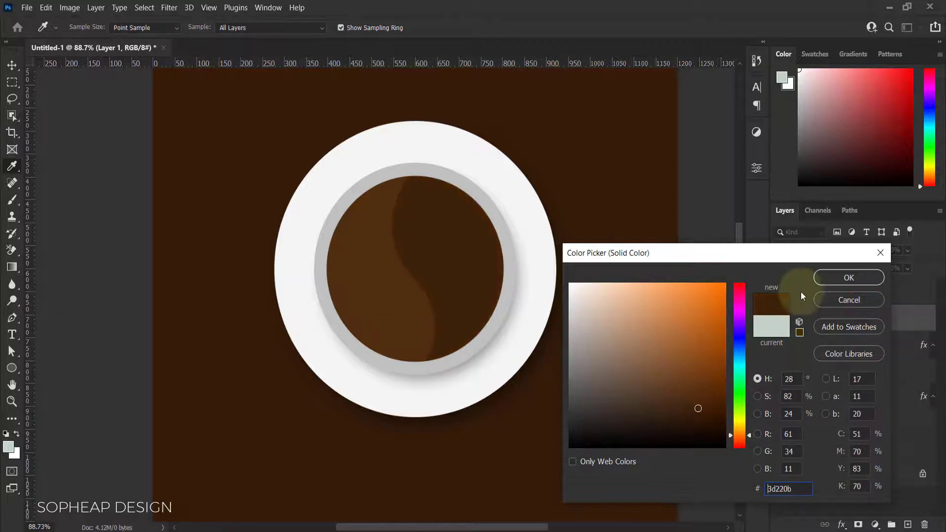
{"action": "left_click", "coordinate": [833, 276]}
{"action": "left_click", "coordinate": [12, 65]}
{"action": "left_click", "coordinate": [68, 120]}
Add a new layer above the dark coffee fill and choose a hard round pressure brush from General Brushes for the Brush tool.
{"action": "scroll", "coordinate": [94, 158], "scroll_direction": "down", "scroll_amount": 2}
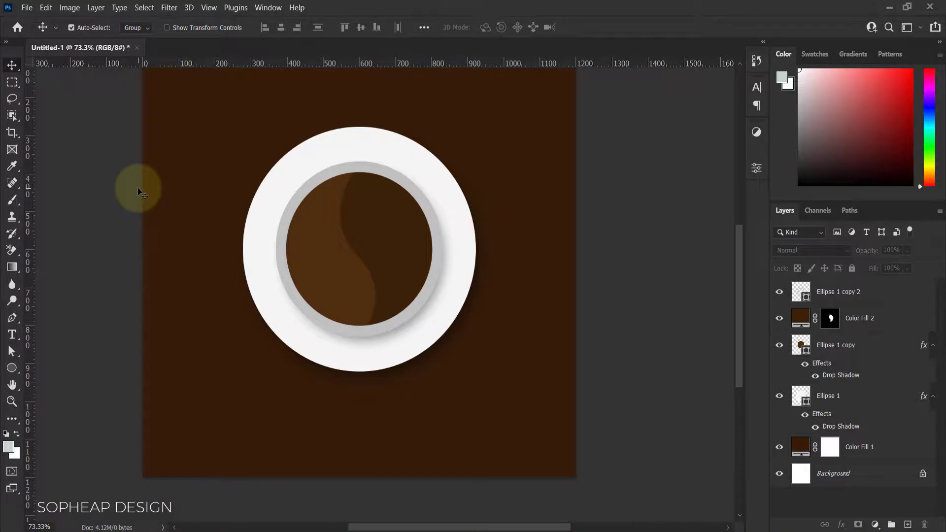
{"action": "scroll", "coordinate": [419, 310], "scroll_direction": "up", "scroll_amount": 3}
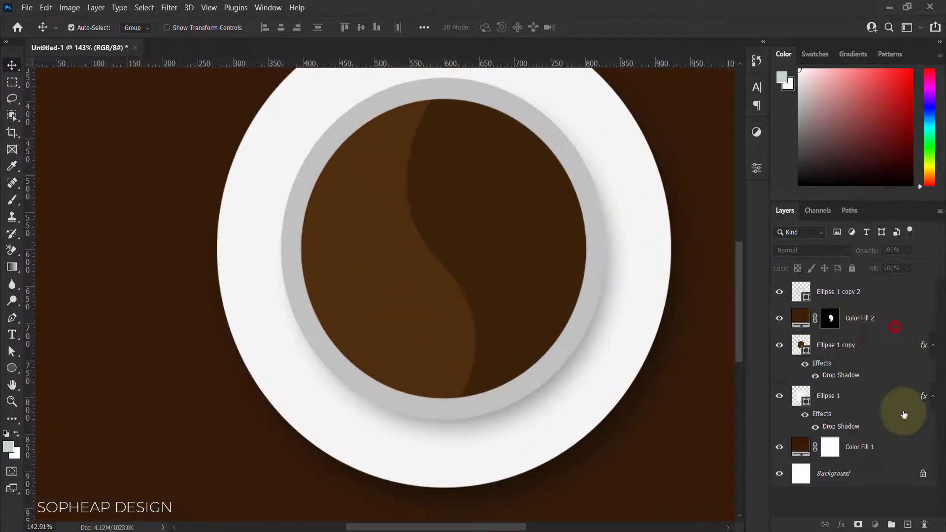
{"action": "left_click", "coordinate": [895, 326]}
{"action": "left_click", "coordinate": [908, 524]}
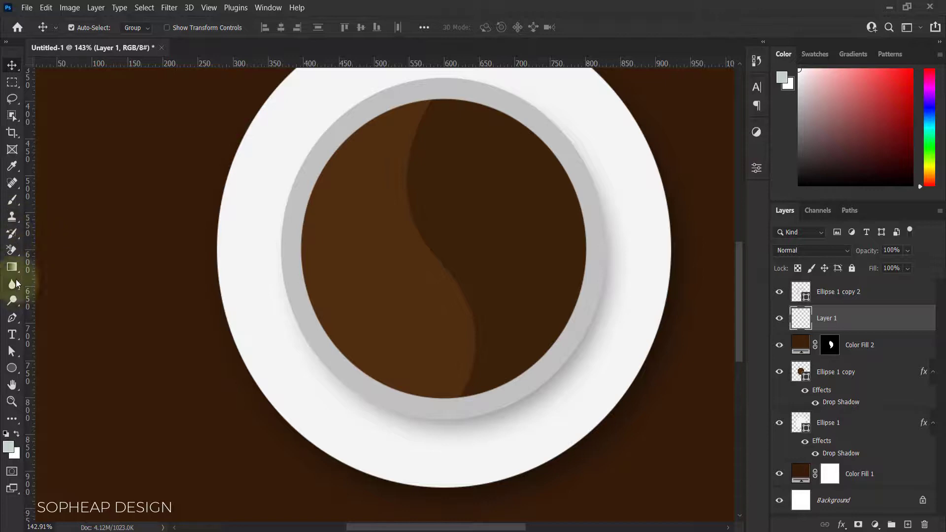
{"action": "left_click", "coordinate": [11, 200]}
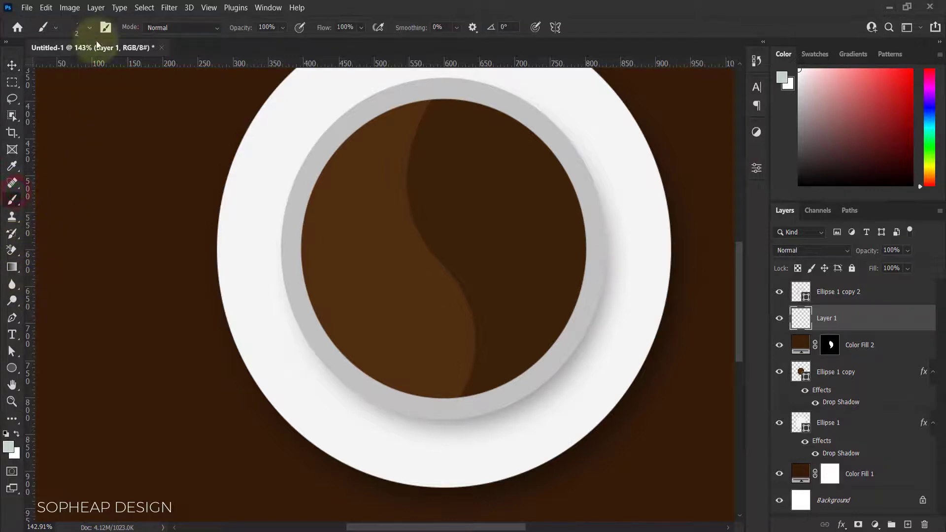
{"action": "left_click", "coordinate": [89, 29]}
{"action": "left_click", "coordinate": [121, 217]}
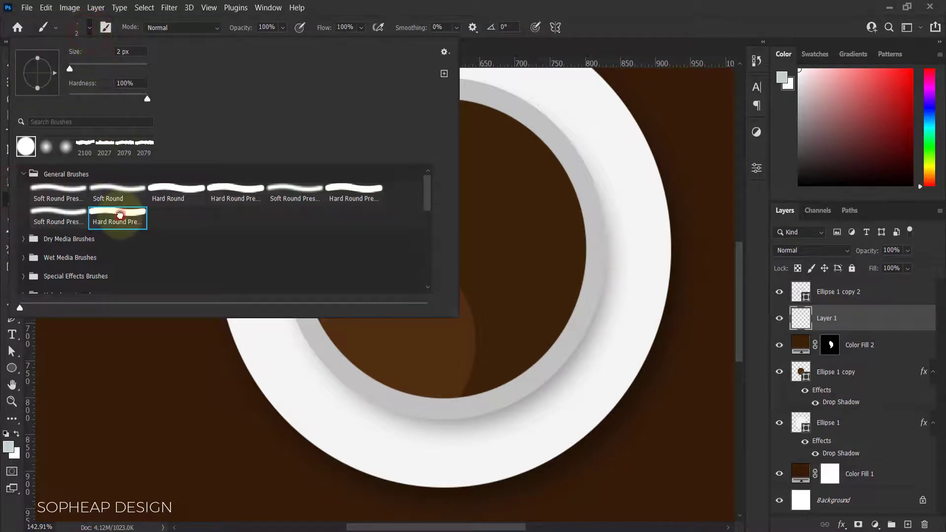
{"action": "left_click", "coordinate": [120, 215]}
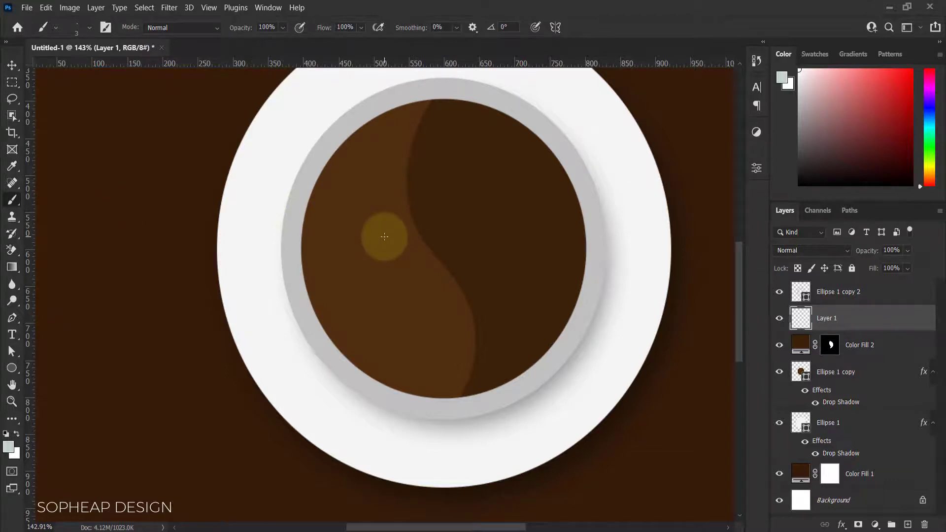
Enlarge the brush to 70 px and set the foreground colour to #3d220b, sampled from the dark half of the coffee.
{"action": "key", "text": "bracketright"}
{"action": "key", "text": "bracketright"}
{"action": "key", "text": "bracketright"}
{"action": "key", "text": "bracketright"}
{"action": "key", "text": "bracketright"}
{"action": "key", "text": "bracketright"}
{"action": "key", "text": "bracketright"}
{"action": "key", "text": "bracketright"}
{"action": "key", "text": "bracketright"}
{"action": "key", "text": "bracketright"}
{"action": "key", "text": "bracketright"}
{"action": "key", "text": "bracketright"}
{"action": "key", "text": "bracketright"}
{"action": "key", "text": "bracketright"}
{"action": "key", "text": "bracketright"}
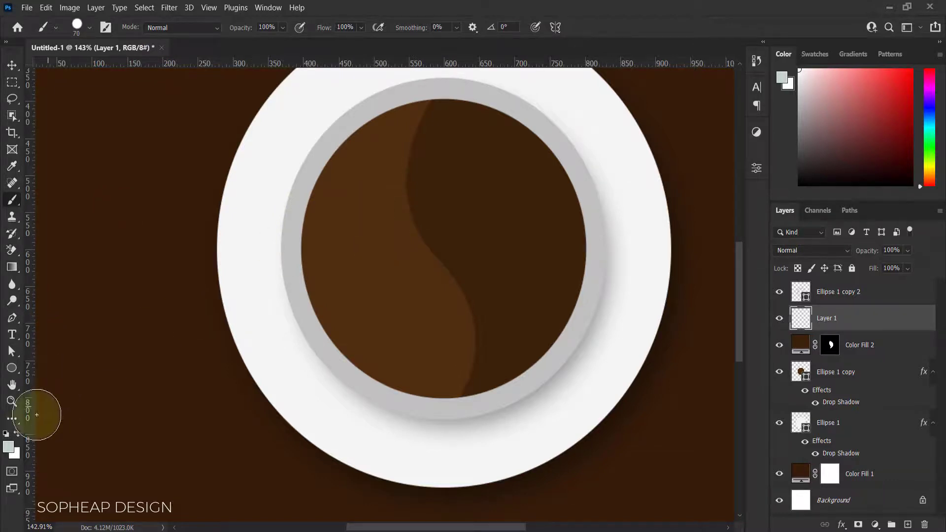
{"action": "left_click", "coordinate": [9, 447]}
{"action": "left_click", "coordinate": [487, 210]}
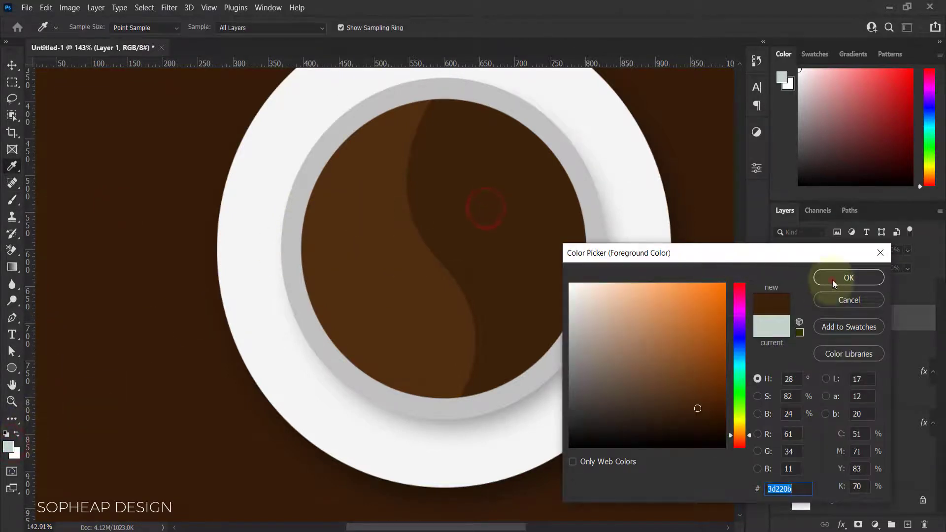
{"action": "left_click", "coordinate": [848, 278]}
Paint scattered dark bubble dots of varying sizes over the lighter half of the coffee, with one large dot near the S-curve.
{"action": "left_click", "coordinate": [433, 299]}
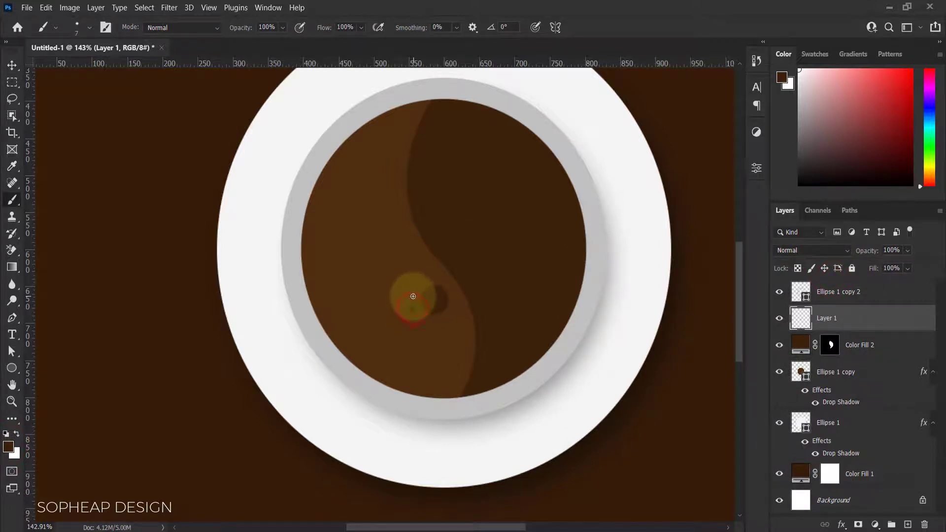
{"action": "left_click", "coordinate": [413, 308]}
{"action": "left_click", "coordinate": [427, 269]}
{"action": "left_click", "coordinate": [458, 335]}
{"action": "left_click", "coordinate": [353, 248]}
{"action": "left_click", "coordinate": [374, 169]}
{"action": "left_click", "coordinate": [395, 258]}
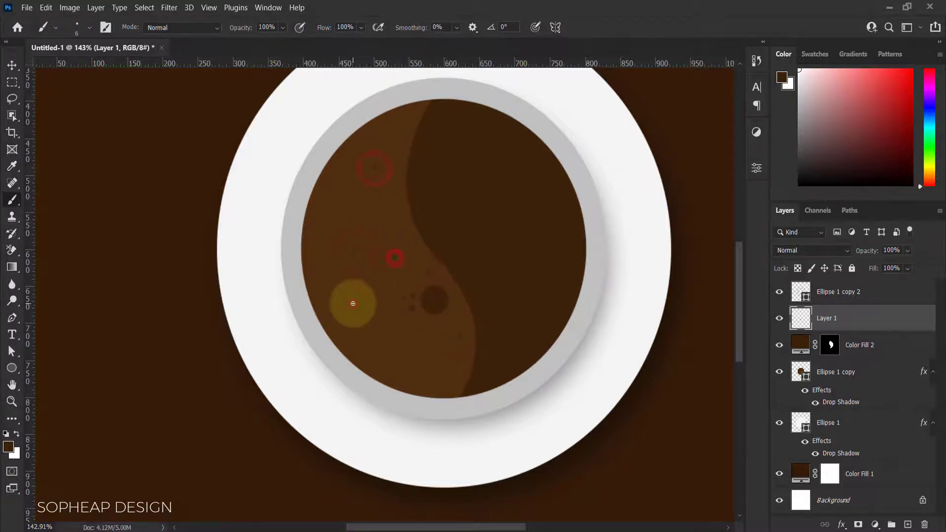
{"action": "left_click", "coordinate": [359, 283]}
{"action": "left_click", "coordinate": [370, 233]}
{"action": "left_click", "coordinate": [375, 265]}
{"action": "key", "text": "bracketleft"}
{"action": "key", "text": "bracketleft"}
{"action": "left_click", "coordinate": [427, 373]}
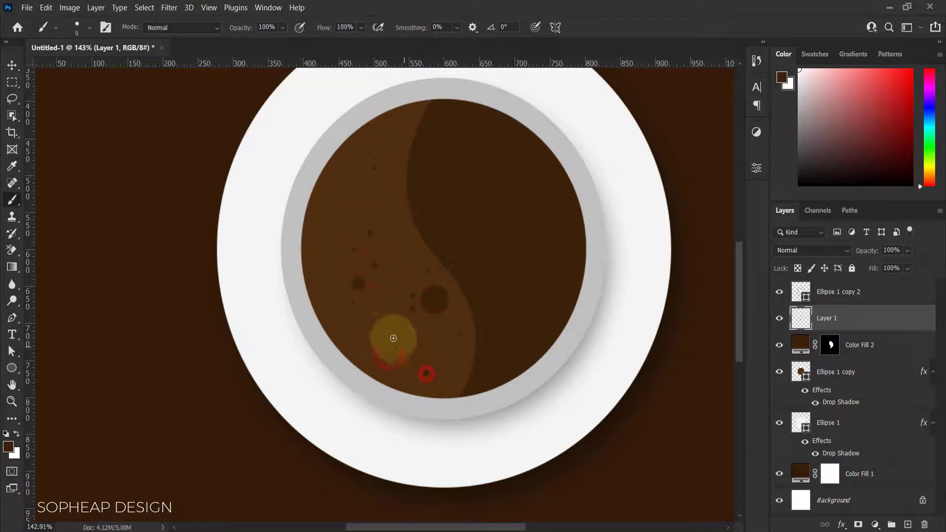
{"action": "left_click", "coordinate": [391, 288]}
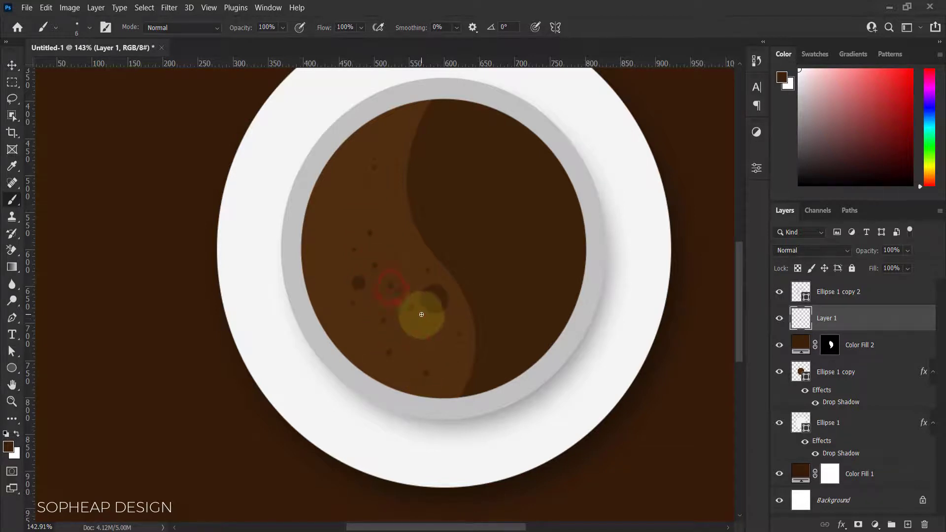
{"action": "left_click", "coordinate": [434, 327]}
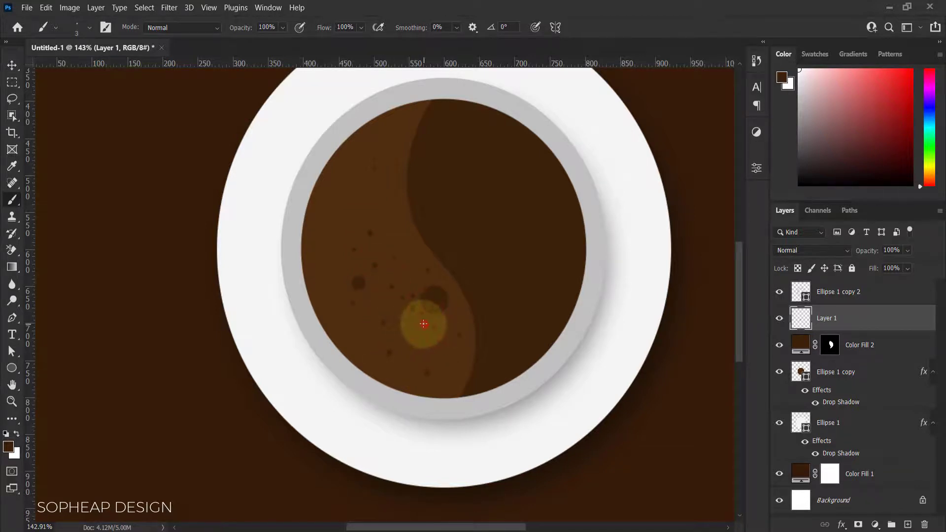
{"action": "left_click", "coordinate": [410, 322]}
{"action": "left_click", "coordinate": [451, 320]}
{"action": "left_click", "coordinate": [448, 293]}
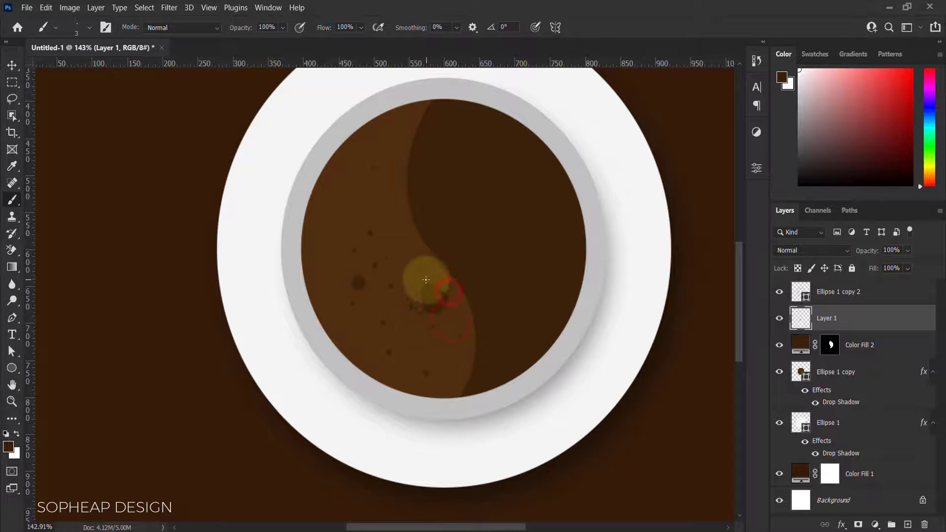
{"action": "left_click", "coordinate": [425, 280]}
{"action": "left_click", "coordinate": [399, 277]}
{"action": "left_click", "coordinate": [380, 297]}
{"action": "left_click", "coordinate": [421, 285]}
{"action": "left_click", "coordinate": [404, 290]}
{"action": "left_click", "coordinate": [410, 334]}
{"action": "key", "text": "bracketleft"}
{"action": "left_click", "coordinate": [397, 313]}
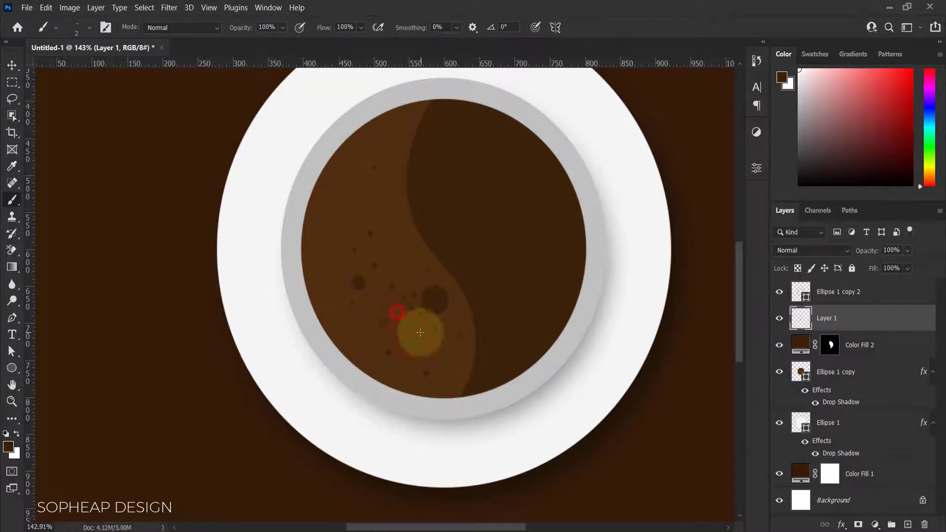
{"action": "left_click", "coordinate": [420, 333]}
{"action": "left_click", "coordinate": [446, 320]}
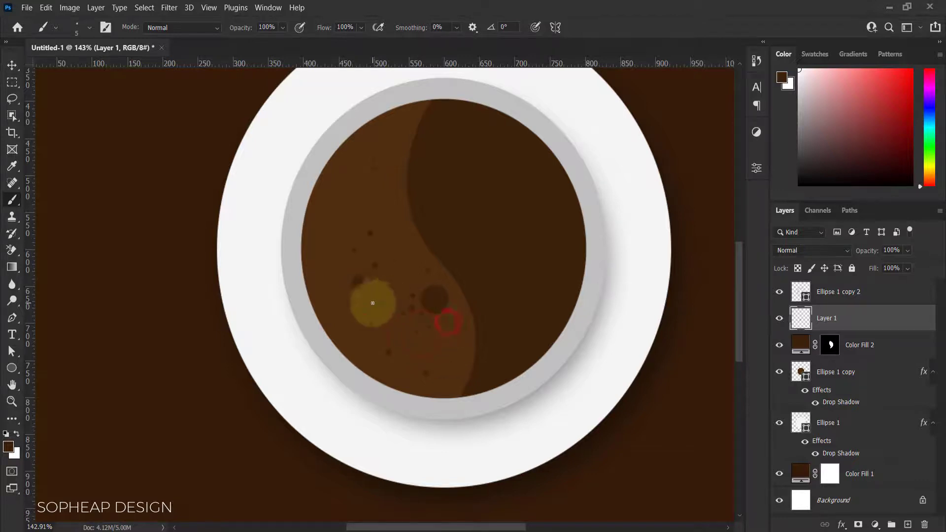
{"action": "left_click", "coordinate": [372, 303]}
{"action": "left_click", "coordinate": [382, 284]}
{"action": "left_click", "coordinate": [399, 236]}
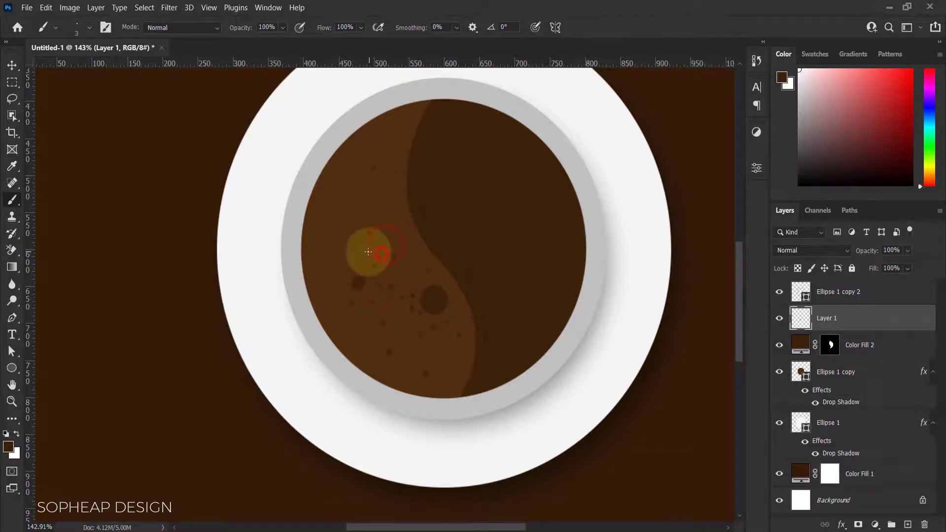
{"action": "left_click", "coordinate": [355, 207]}
{"action": "left_click", "coordinate": [395, 247]}
{"action": "left_click", "coordinate": [412, 246]}
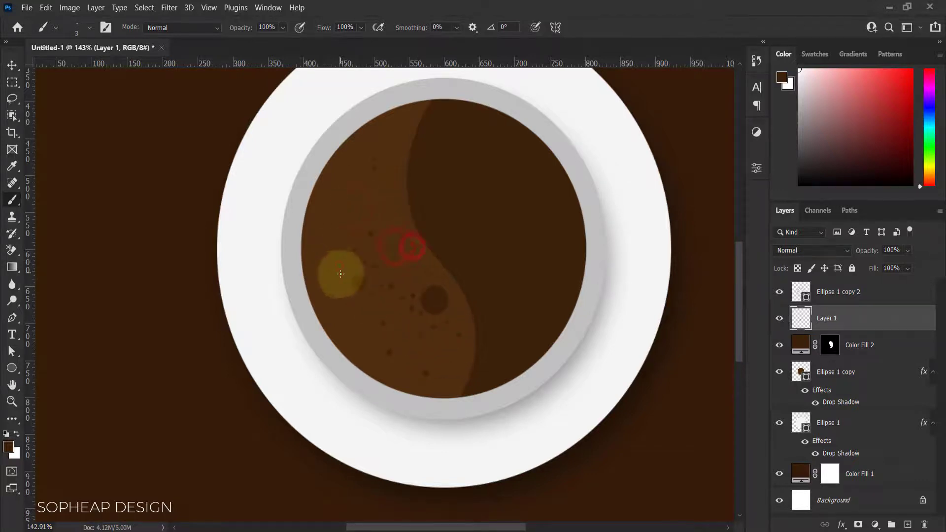
{"action": "left_click", "coordinate": [340, 298]}
{"action": "left_click", "coordinate": [365, 314]}
{"action": "left_click", "coordinate": [410, 350]}
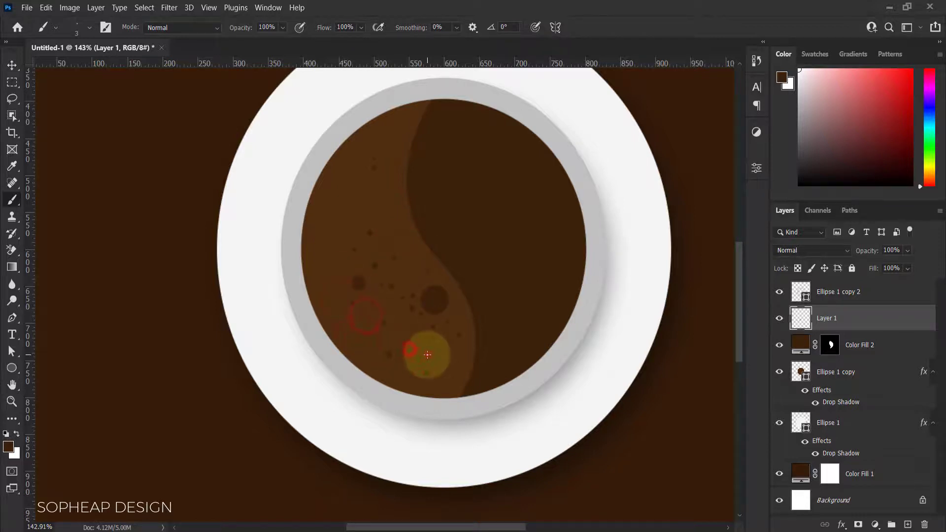
{"action": "left_click", "coordinate": [12, 65]}
Draw a rounded rectangle of about 159 by 68 px beside the saucer, overlapping its left edge slightly.
{"action": "scroll", "coordinate": [254, 198], "scroll_direction": "down", "scroll_amount": 3}
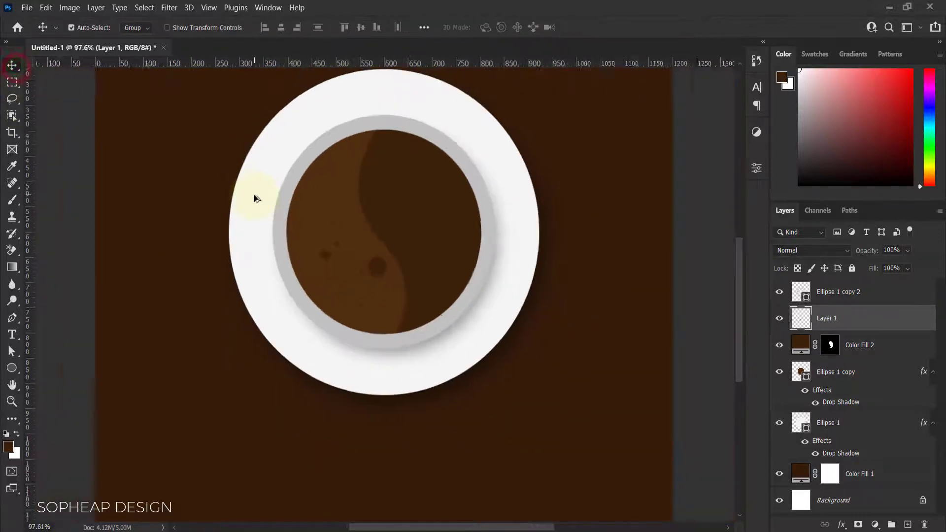
{"action": "scroll", "coordinate": [255, 198], "scroll_direction": "up", "scroll_amount": 1}
{"action": "left_click_drag", "start_coordinate": [228, 204], "coordinate": [247, 250]}
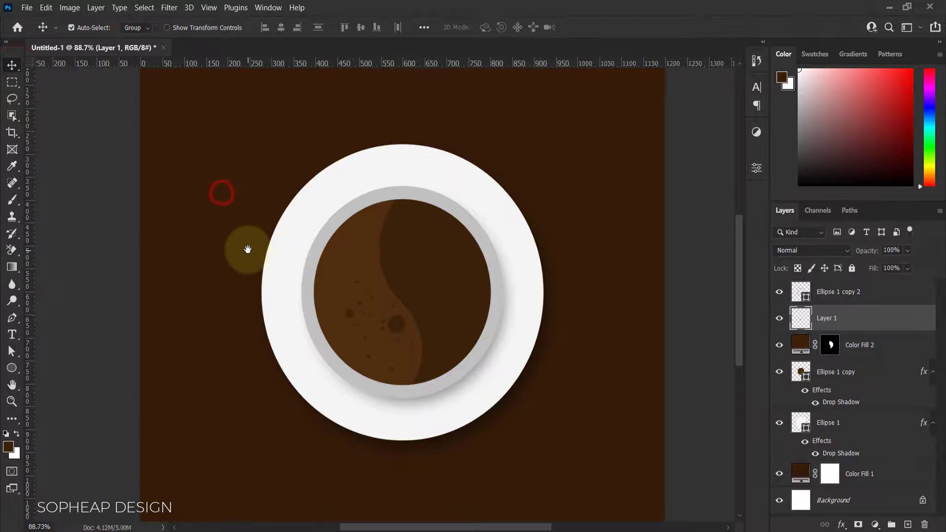
{"action": "scroll", "coordinate": [247, 250], "scroll_direction": "down", "scroll_amount": 4}
{"action": "scroll", "coordinate": [248, 249], "scroll_direction": "up", "scroll_amount": 4}
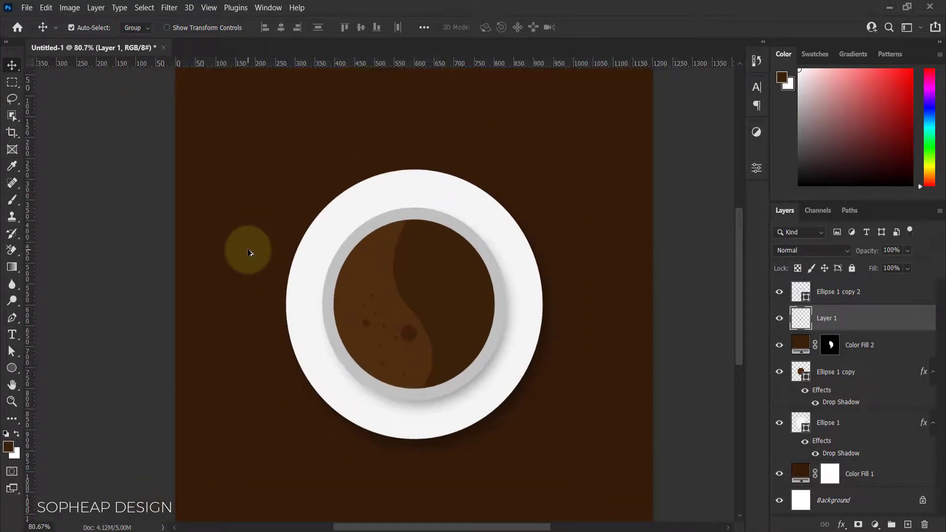
{"action": "left_click", "coordinate": [18, 366]}
{"action": "left_click", "coordinate": [59, 370]}
{"action": "left_click_drag", "start_coordinate": [228, 274], "coordinate": [296, 303]}
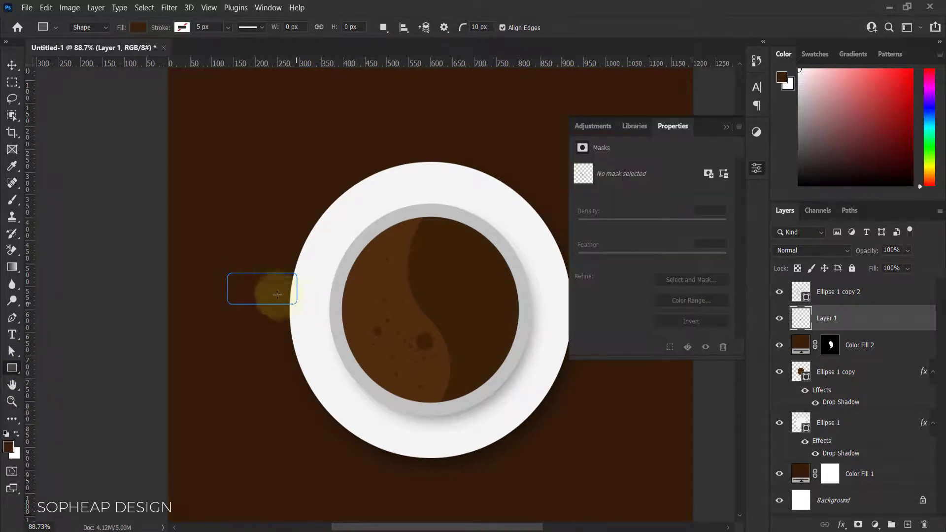
Set the rounded rectangle's fill to light grey #c0c0c0, sampled from the cup's rim.
{"action": "left_click", "coordinate": [138, 27]}
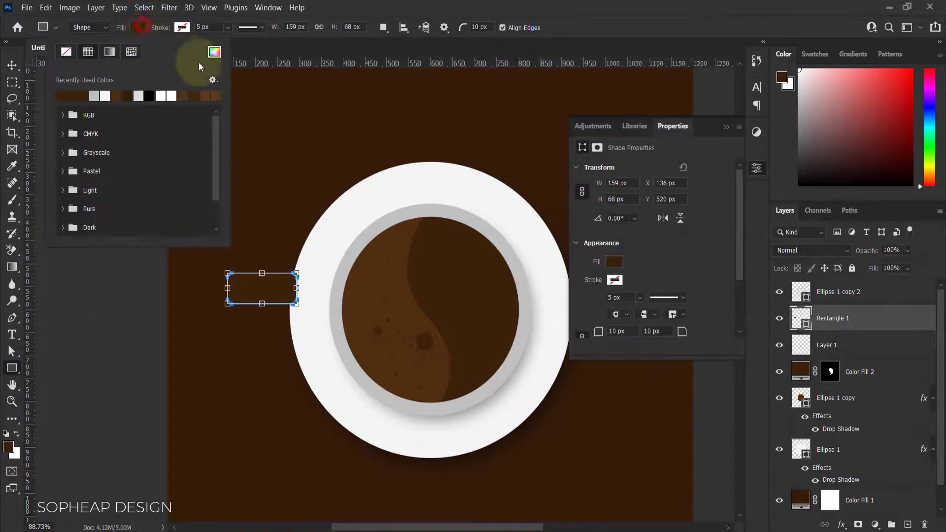
{"action": "left_click", "coordinate": [214, 52]}
{"action": "left_click", "coordinate": [371, 229]}
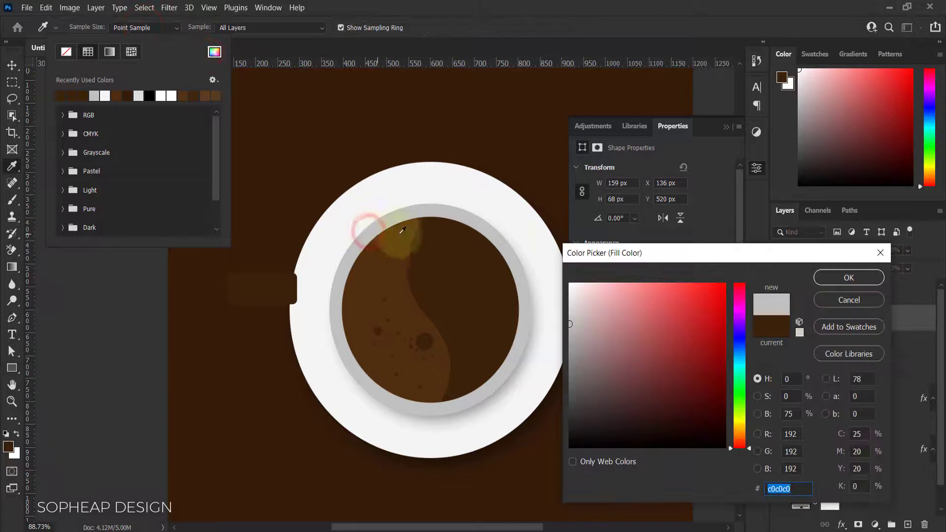
{"action": "left_click", "coordinate": [836, 277]}
Move the grey rounded rectangle onto the saucer's upper-left area and reorder its layer to sit directly above the saucer, beneath the cup.
{"action": "scroll", "coordinate": [232, 276], "scroll_direction": "up", "scroll_amount": 2}
{"action": "left_click", "coordinate": [231, 274]}
{"action": "left_click_drag", "start_coordinate": [231, 274], "coordinate": [384, 238]}
{"action": "left_click", "coordinate": [12, 65]}
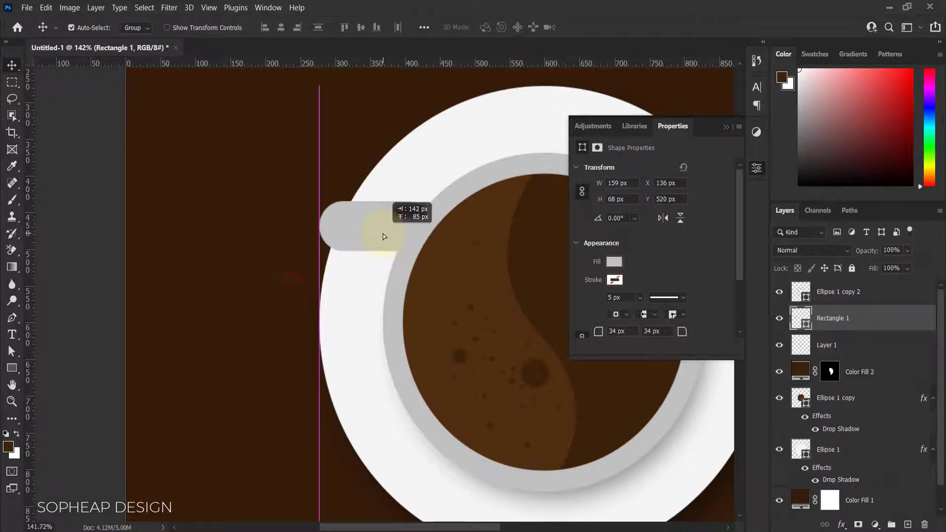
{"action": "left_click_drag", "start_coordinate": [857, 329], "coordinate": [868, 436]}
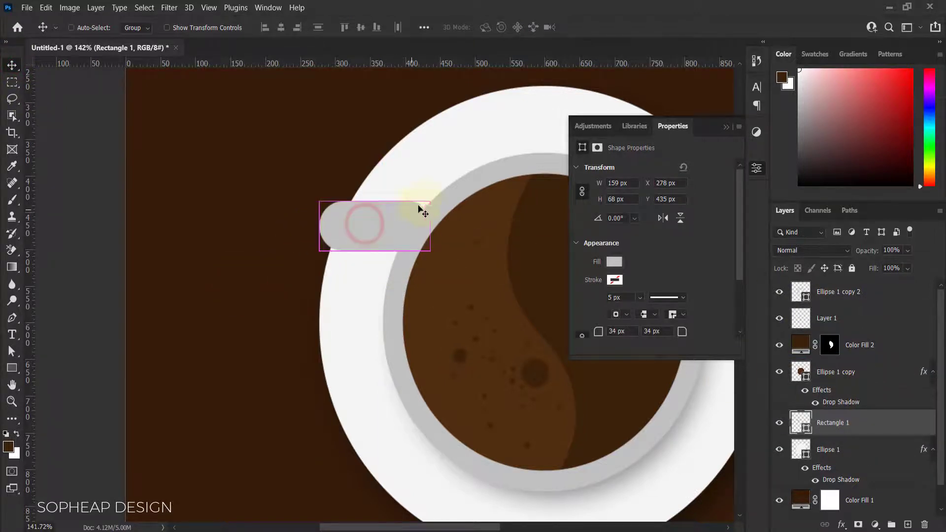
Scale the handle to about 82%, rotate it 30°, and place it against the cup's upper-left rim.
{"action": "key", "text": "ctrl+t"}
{"action": "left_click_drag", "start_coordinate": [442, 192], "coordinate": [451, 212]}
{"action": "left_click_drag", "start_coordinate": [379, 225], "coordinate": [399, 190]}
{"action": "left_click_drag", "start_coordinate": [358, 138], "coordinate": [372, 157]}
{"action": "scroll", "coordinate": [337, 171], "scroll_direction": "down", "scroll_amount": 5}
{"action": "scroll", "coordinate": [380, 181], "scroll_direction": "up", "scroll_amount": 4}
{"action": "left_click_drag", "start_coordinate": [395, 191], "coordinate": [377, 222]}
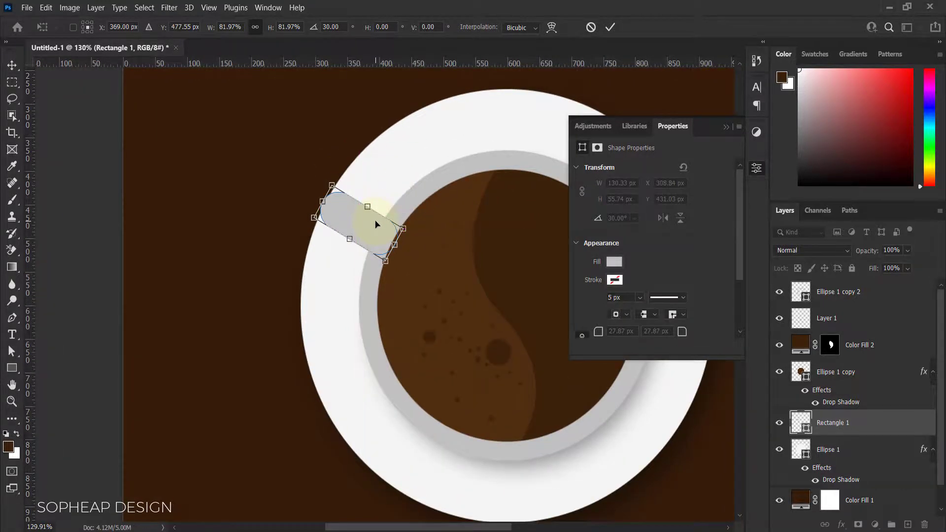
{"action": "key", "text": "Return"}
{"action": "scroll", "coordinate": [384, 207], "scroll_direction": "down", "scroll_amount": 5}
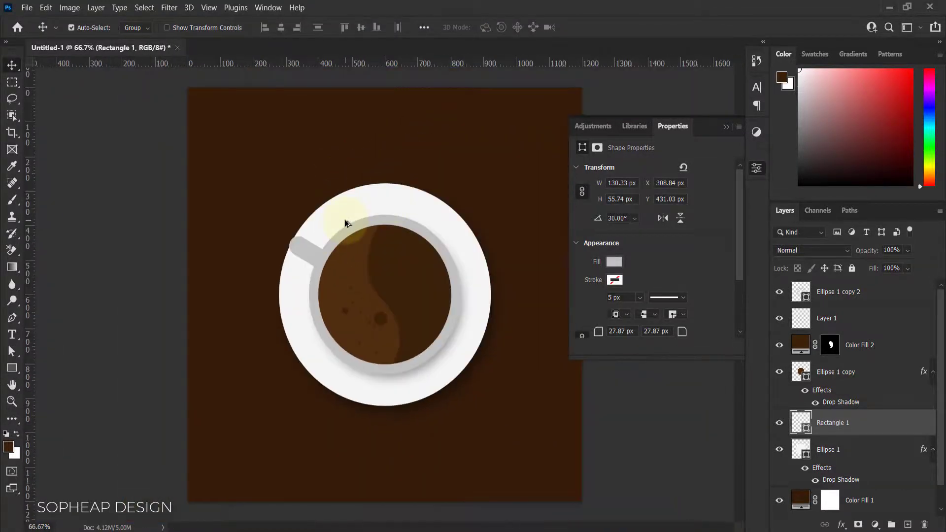
Nudge the handle slightly up and toward the cup, to about X 318 px, Y 421 px.
{"action": "scroll", "coordinate": [347, 222], "scroll_direction": "up", "scroll_amount": 3}
{"action": "scroll", "coordinate": [308, 256], "scroll_direction": "up", "scroll_amount": 3}
{"action": "mouse_move", "coordinate": [287, 252]}
{"action": "left_mouse_down"}
{"action": "mouse_move", "coordinate": [305, 254]}
{"action": "mouse_move", "coordinate": [275, 286]}
{"action": "mouse_move", "coordinate": [276, 259]}
{"action": "left_mouse_up"}
{"action": "scroll", "coordinate": [289, 253], "scroll_direction": "down", "scroll_amount": 5}
{"action": "scroll", "coordinate": [290, 255], "scroll_direction": "up", "scroll_amount": 3}
{"action": "scroll", "coordinate": [308, 246], "scroll_direction": "up", "scroll_amount": 1}
{"action": "key", "text": "ctrl+z"}
{"action": "left_click", "coordinate": [167, 232]}
{"action": "scroll", "coordinate": [246, 267], "scroll_direction": "down", "scroll_amount": 3}
{"action": "scroll", "coordinate": [246, 268], "scroll_direction": "up", "scroll_amount": 3}
{"action": "scroll", "coordinate": [267, 213], "scroll_direction": "down", "scroll_amount": 3}
{"action": "scroll", "coordinate": [266, 236], "scroll_direction": "up", "scroll_amount": 2}
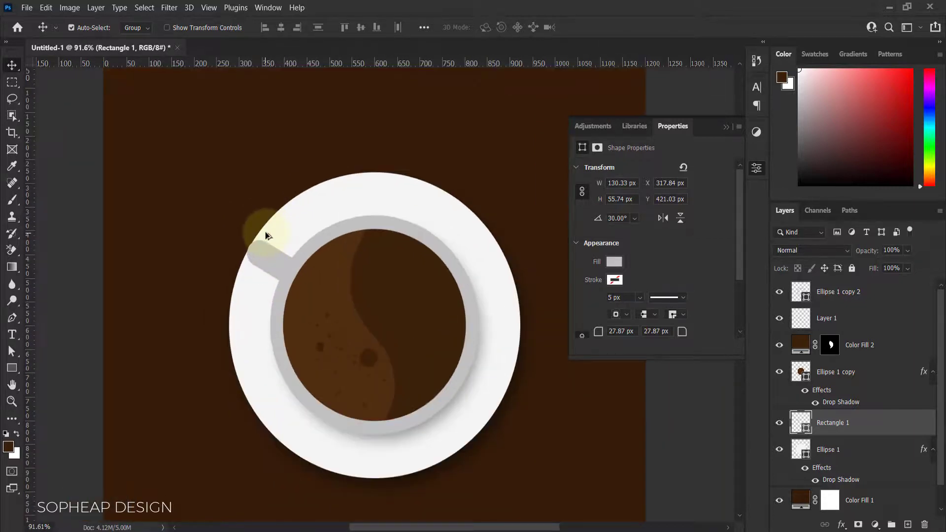
{"action": "scroll", "coordinate": [266, 236], "scroll_direction": "down", "scroll_amount": 5}
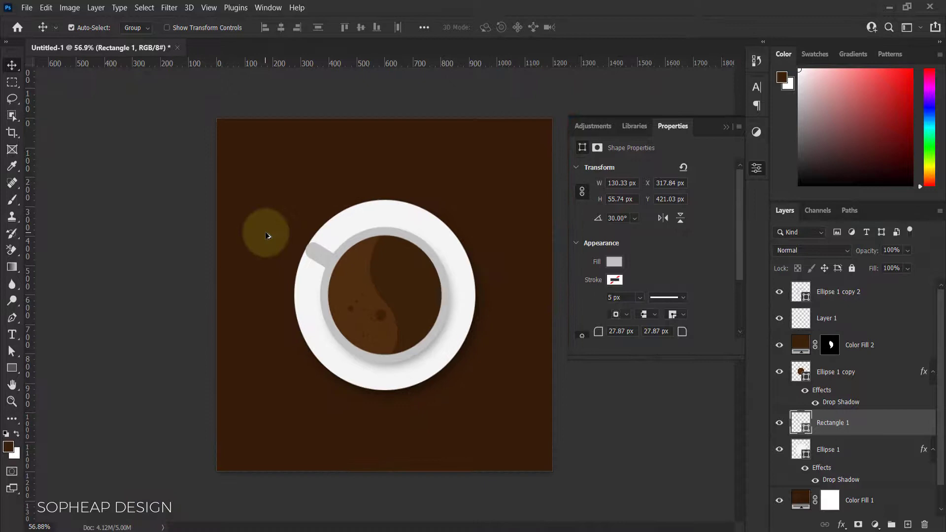
Add a centred text line reading COFFEE in Montserrat Regular 18 pt just below the saucer, above the saucer's layer.
{"action": "left_click", "coordinate": [758, 170]}
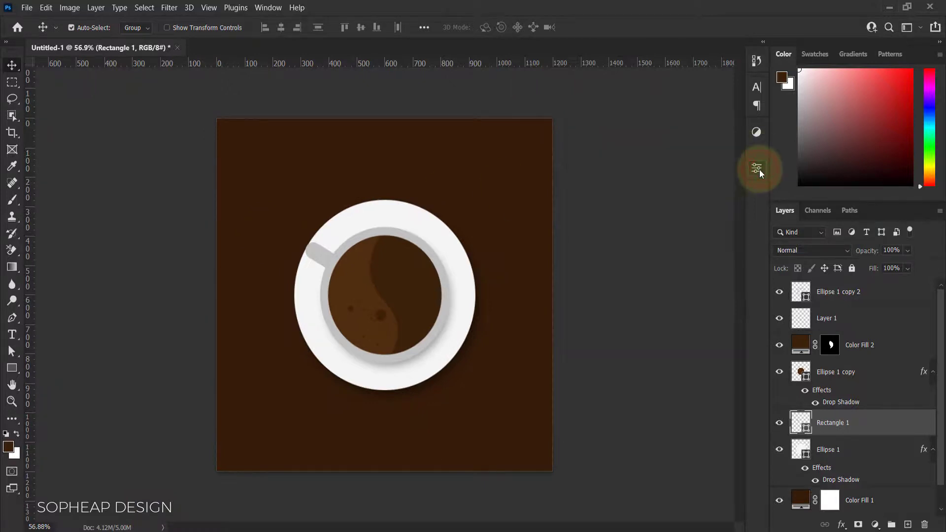
{"action": "left_click", "coordinate": [619, 292]}
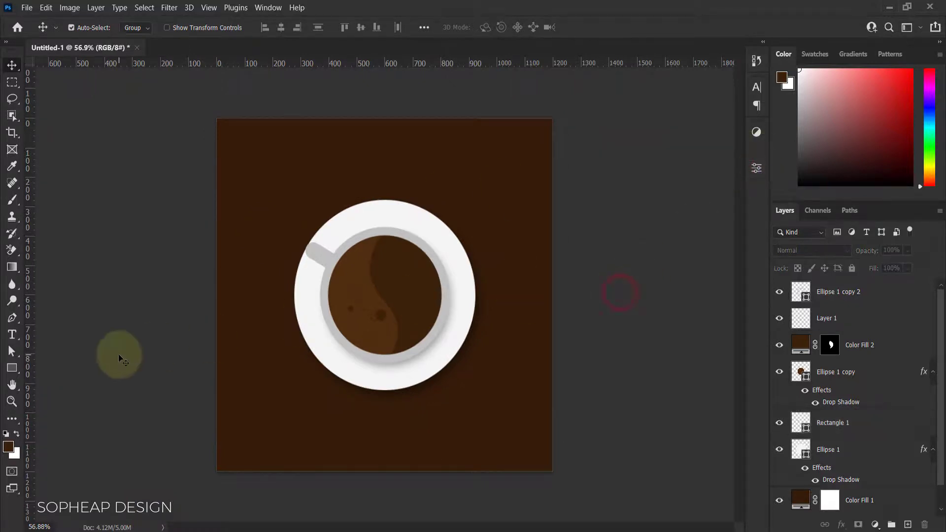
{"action": "scroll", "coordinate": [380, 400], "scroll_direction": "up", "scroll_amount": 3}
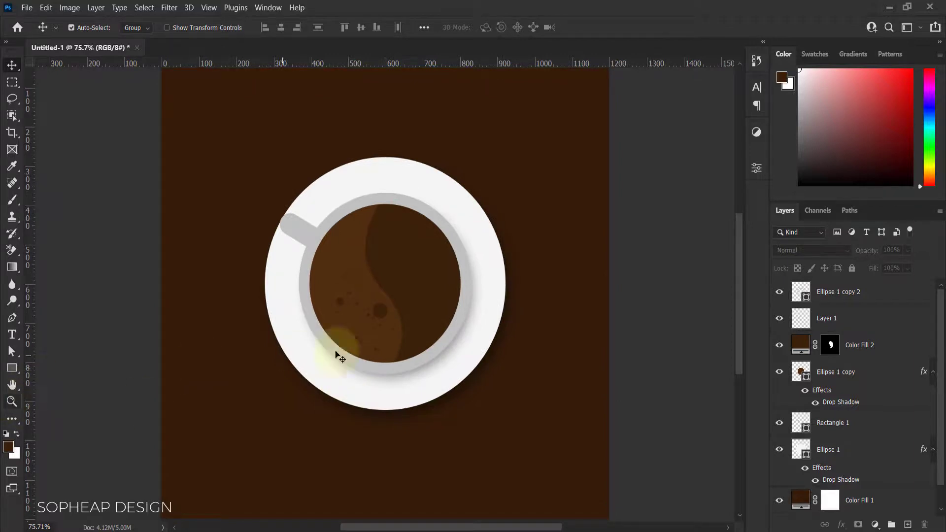
{"action": "left_click", "coordinate": [423, 398]}
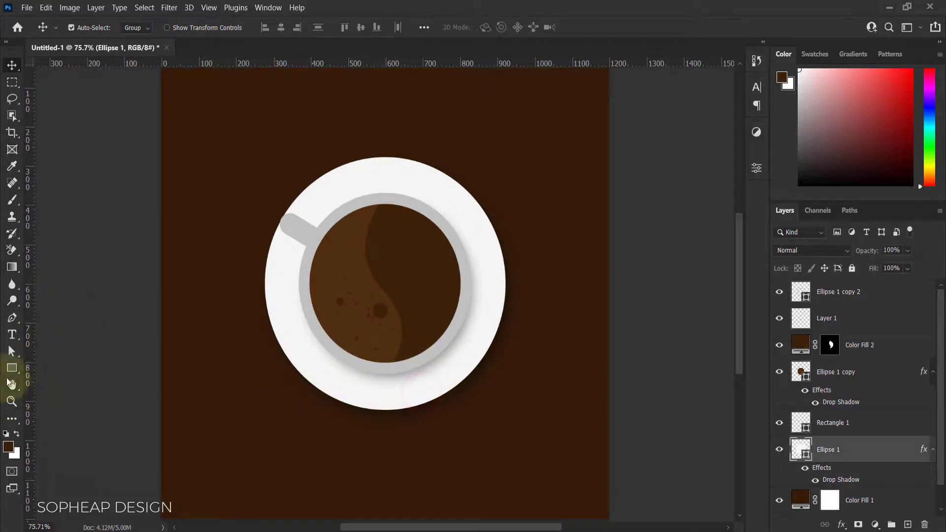
{"action": "left_click", "coordinate": [13, 336]}
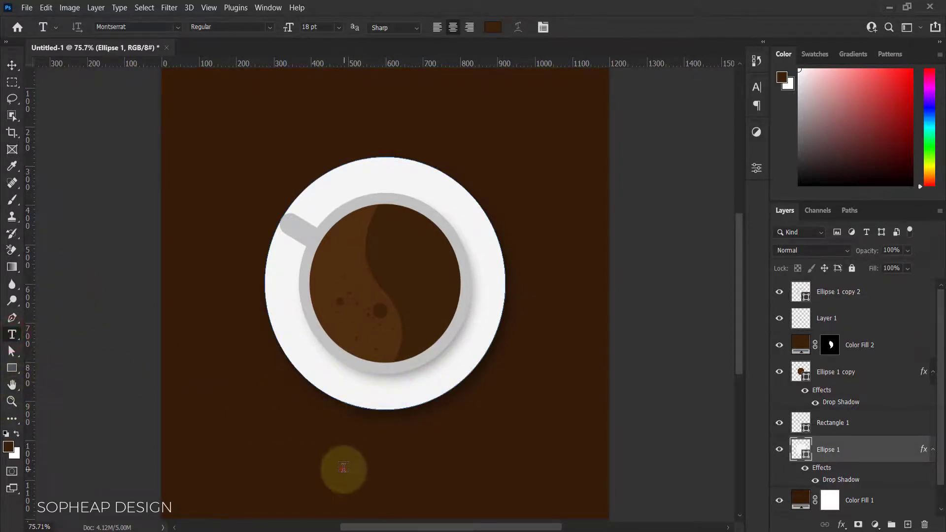
{"action": "left_click", "coordinate": [344, 467]}
{"action": "key", "text": "BackSpace"}
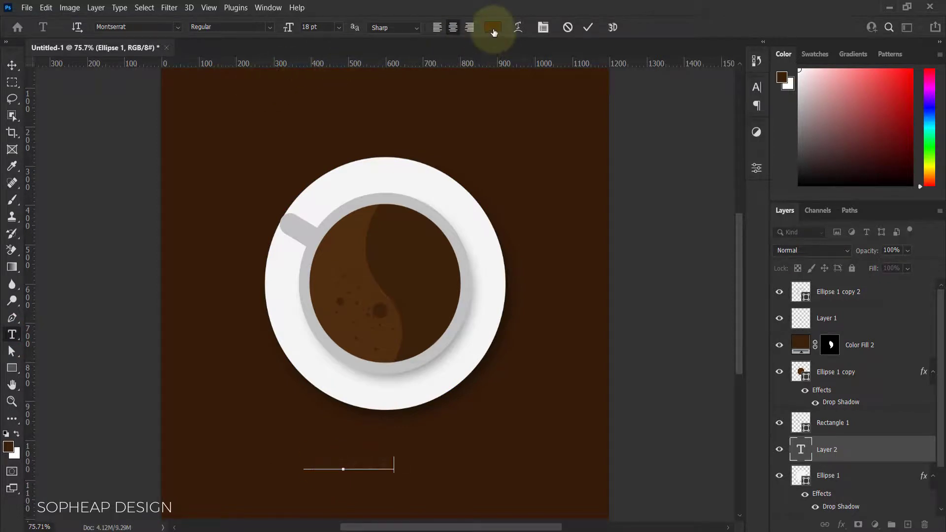
Colour the COFFEE text off-white #f4f4f4, sampled from the saucer.
{"action": "left_click_drag", "start_coordinate": [394, 465], "coordinate": [249, 460]}
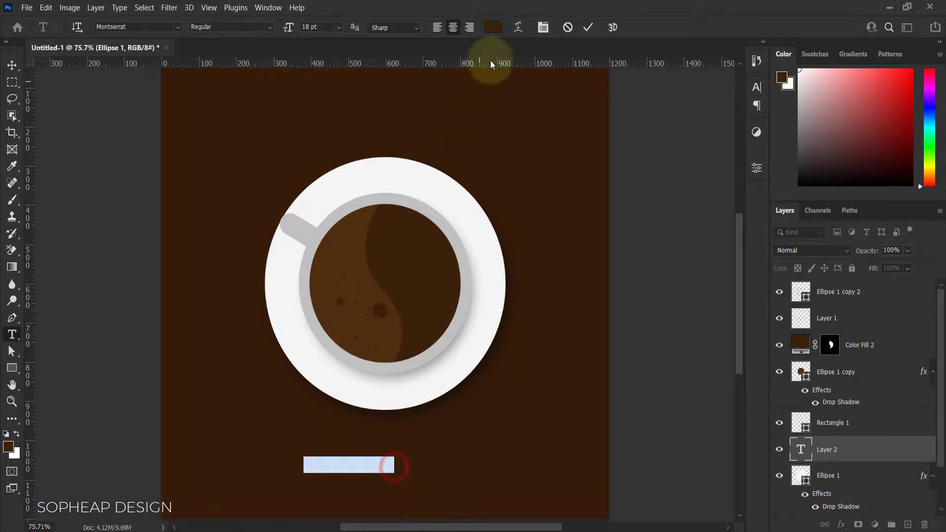
{"action": "left_click", "coordinate": [493, 27]}
{"action": "left_click", "coordinate": [467, 211]}
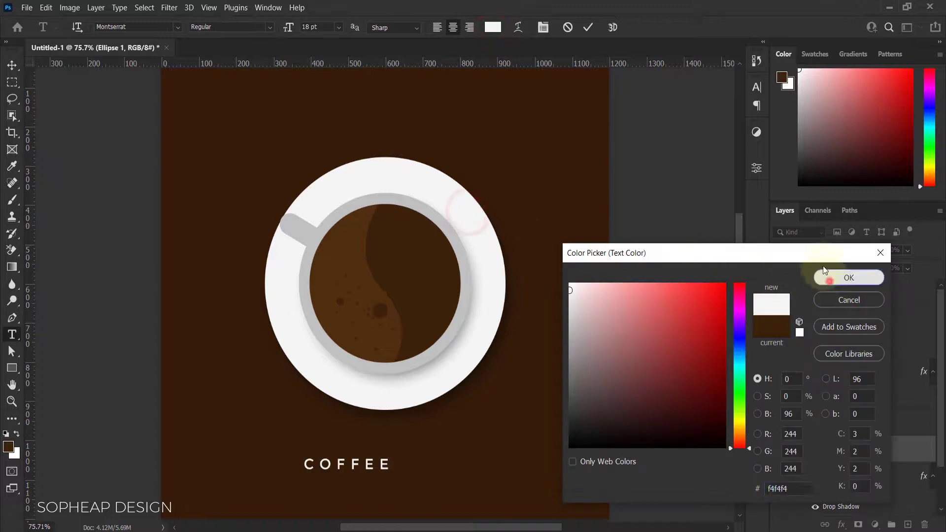
{"action": "left_click", "coordinate": [830, 281]}
Set the COFFEE text's font size to 50 pt.
{"action": "left_click", "coordinate": [756, 85]}
{"action": "left_click", "coordinate": [642, 121]}
{"action": "key", "text": "Up"}
{"action": "key", "text": "Up"}
{"action": "key", "text": "Up"}
{"action": "key", "text": "Up"}
{"action": "key", "text": "Up"}
{"action": "key", "text": "Up"}
{"action": "key", "text": "Up"}
{"action": "key", "text": "Up"}
{"action": "key", "text": "Up"}
{"action": "key", "text": "Up"}
{"action": "key", "text": "Up"}
{"action": "key", "text": "Up"}
{"action": "key", "text": "Up"}
{"action": "key", "text": "Up"}
{"action": "key", "text": "Up"}
{"action": "key", "text": "Up"}
{"action": "key", "text": "Up"}
{"action": "key", "text": "Up"}
{"action": "key", "text": "Up"}
{"action": "key", "text": "Up"}
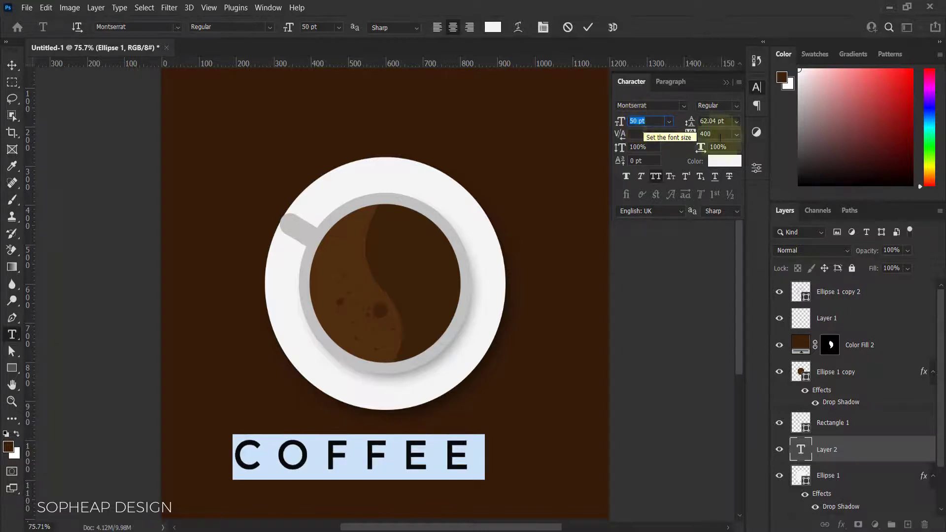
Set the COFFEE text's tracking to 440.
{"action": "left_click", "coordinate": [736, 134]}
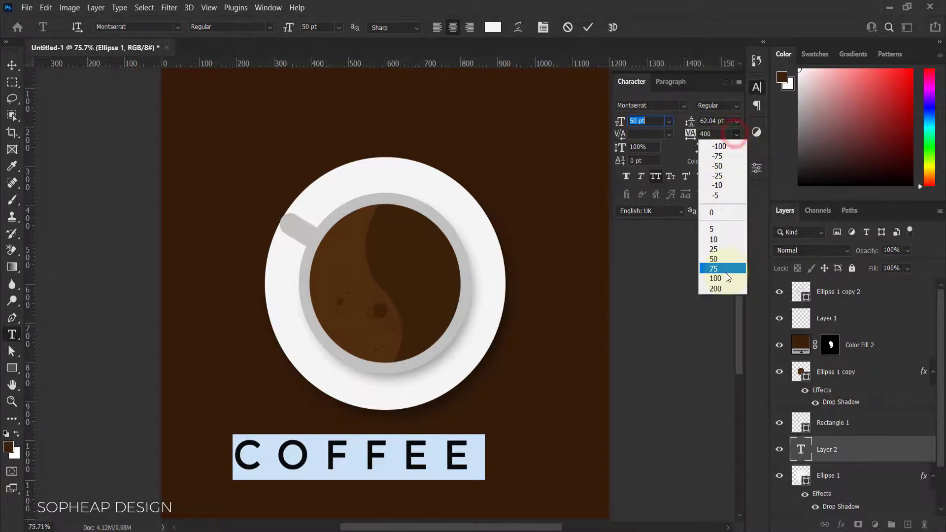
{"action": "left_click", "coordinate": [717, 132]}
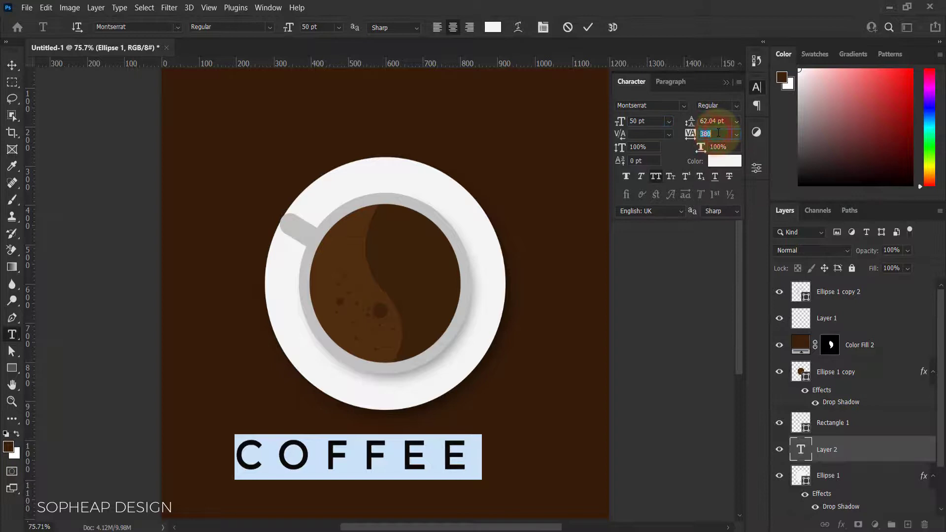
{"action": "type", "text": "440"}
{"action": "key", "text": "Return"}
Move the COFFEE text up so it straddles the saucer's lower edge, centred beneath the cup.
{"action": "left_click", "coordinate": [12, 64]}
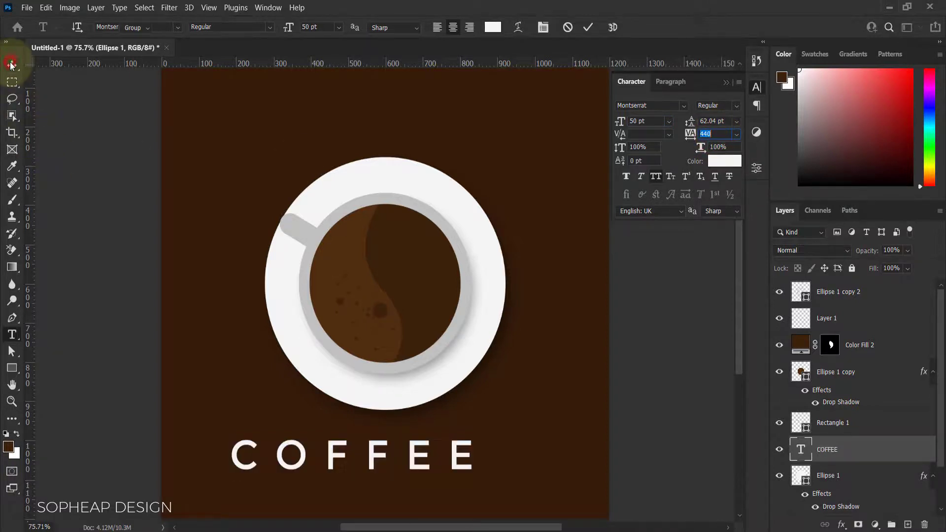
{"action": "left_click_drag", "start_coordinate": [373, 454], "coordinate": [409, 397]}
{"action": "scroll", "coordinate": [850, 462], "scroll_direction": "down", "scroll_amount": 2}
{"action": "scroll", "coordinate": [852, 443], "scroll_direction": "down", "scroll_amount": 1}
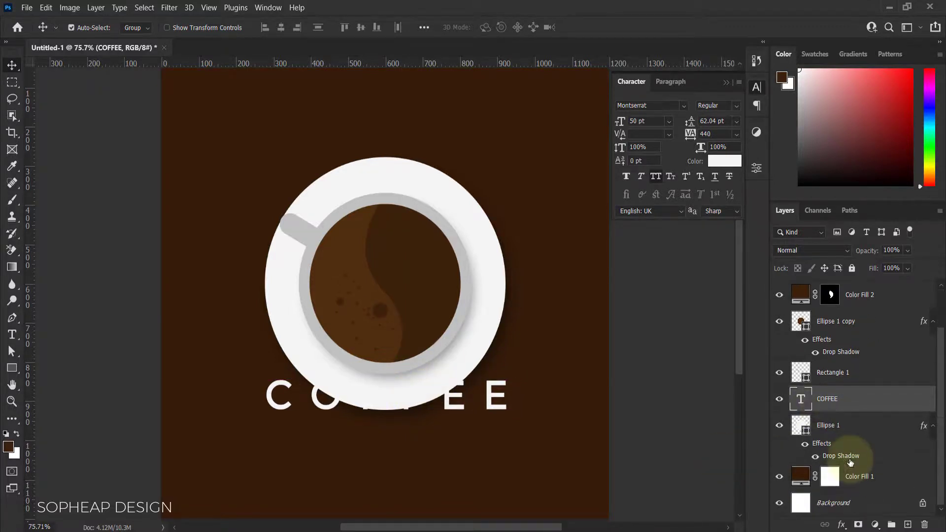
Select the saucer, text, handle, cup and coffee layers together and nudge them slightly to the right.
{"action": "left_click", "coordinate": [856, 425]}
{"action": "scroll", "coordinate": [856, 425], "scroll_direction": "up", "scroll_amount": 2}
{"action": "left_click", "coordinate": [841, 295], "text": "shift"}
{"action": "left_click_drag", "start_coordinate": [400, 295], "coordinate": [404, 294]}
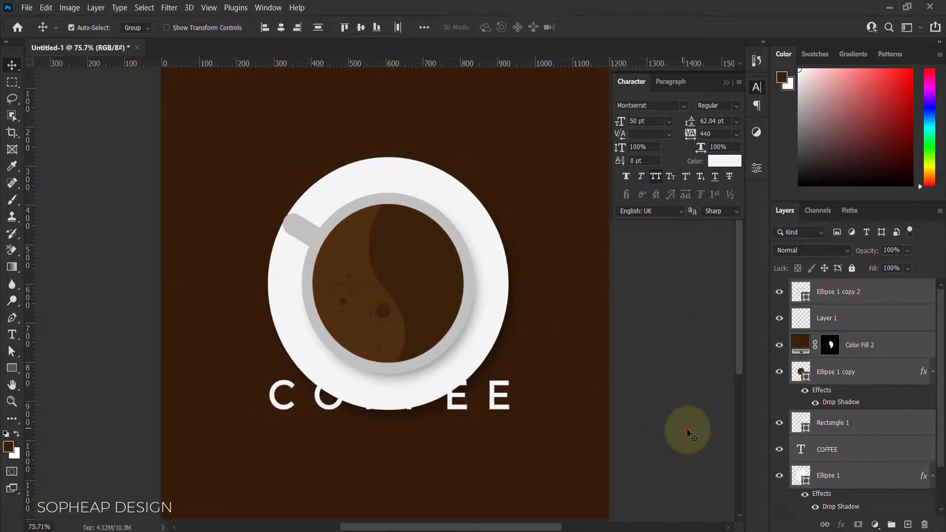
{"action": "left_click", "coordinate": [687, 430]}
Add a dark brown #3d220b solid colour fill layer above the COFFEE text and clip it to the text.
{"action": "left_click", "coordinate": [495, 400]}
{"action": "left_click", "coordinate": [859, 453]}
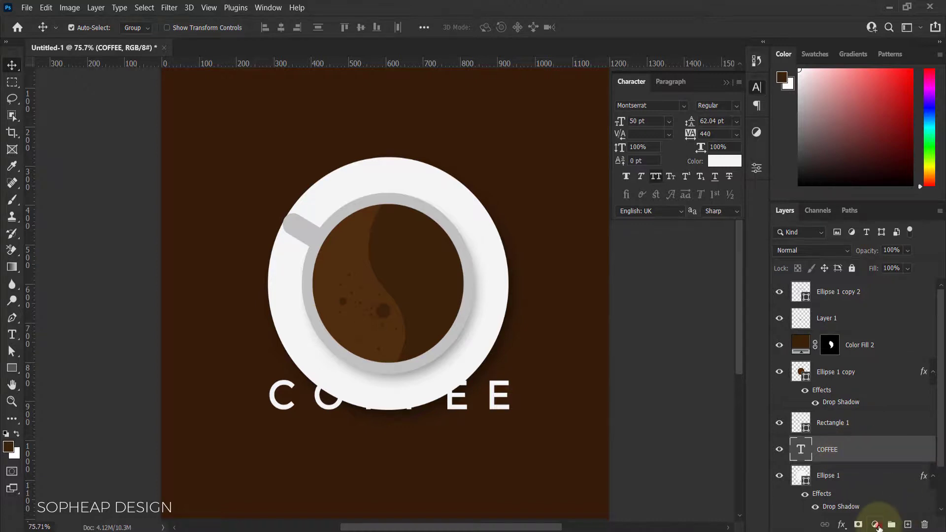
{"action": "left_click", "coordinate": [875, 525]}
{"action": "left_click", "coordinate": [884, 303]}
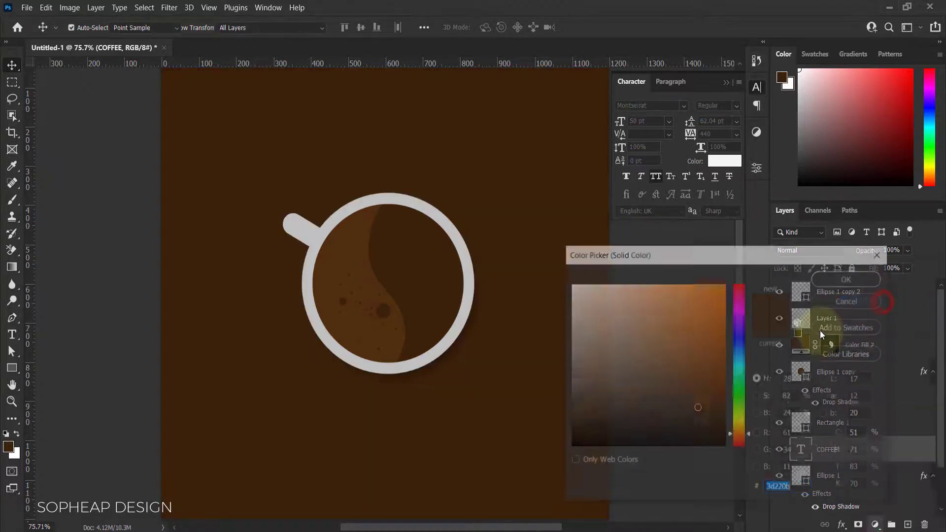
{"action": "left_click", "coordinate": [834, 277]}
{"action": "left_click", "coordinate": [913, 461], "text": "alt"}
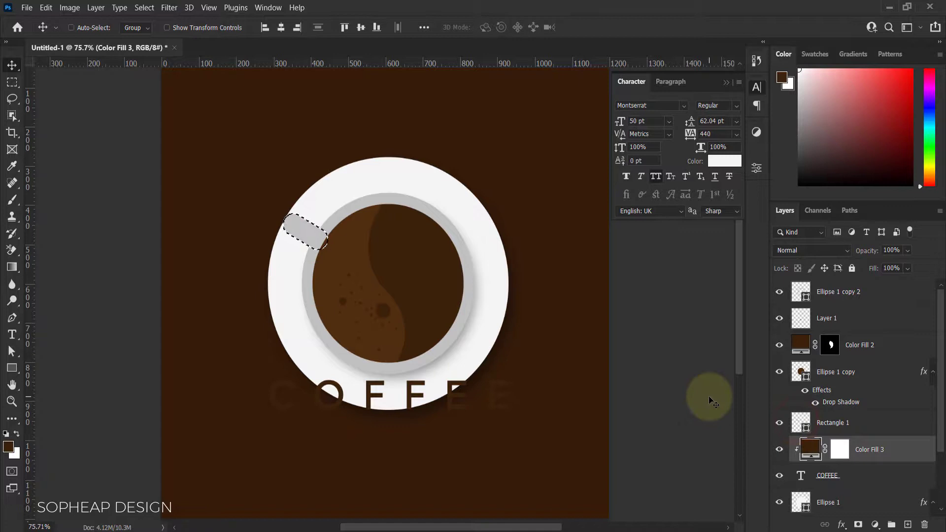
With the saucer's selection inverted, paint black on the clipped fill's mask so the letter parts outside the saucer turn white, and deselect.
{"action": "key", "text": "ctrl+d"}
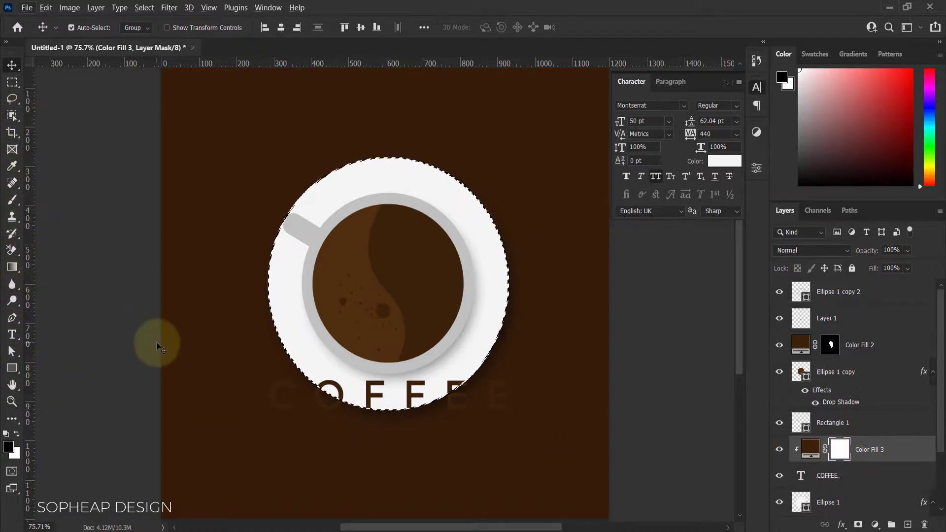
{"action": "left_click", "coordinate": [14, 201]}
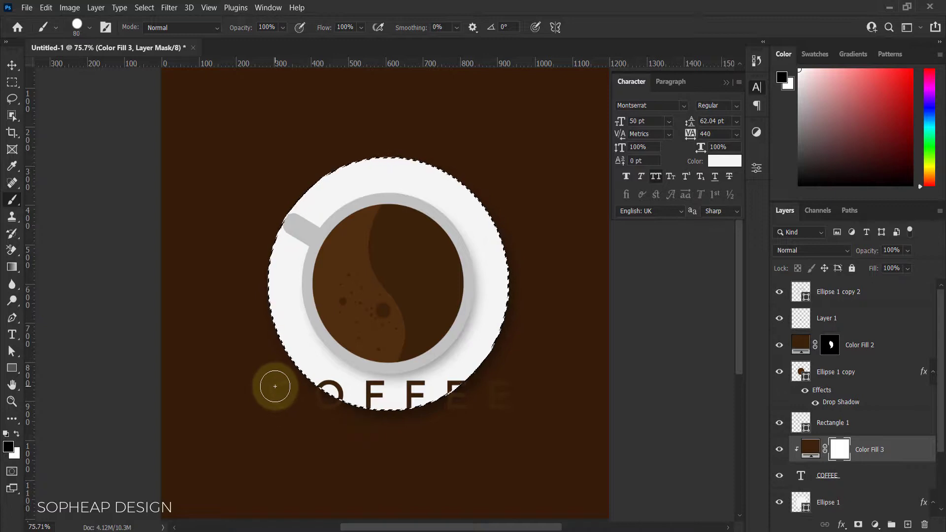
{"action": "key", "text": "ctrl+shift+i"}
{"action": "left_click_drag", "start_coordinate": [279, 399], "coordinate": [303, 403]}
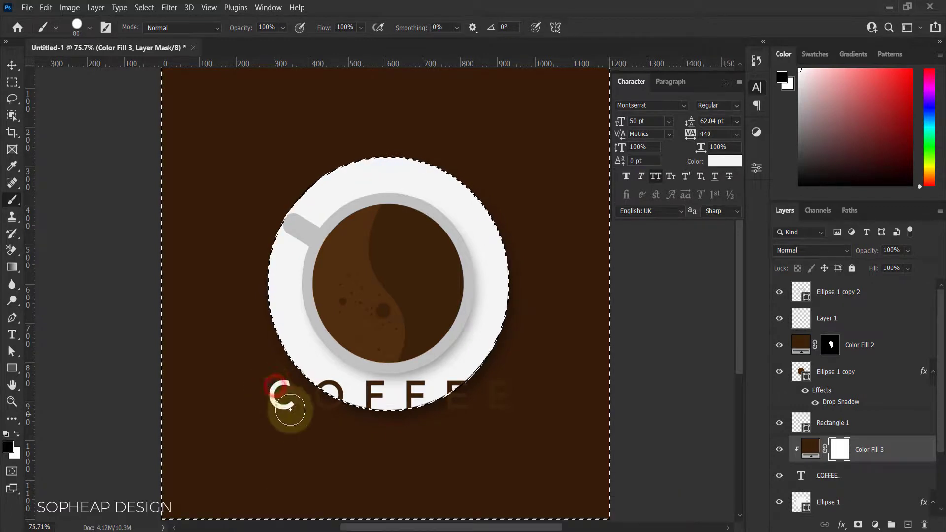
{"action": "mouse_move", "coordinate": [431, 421]}
{"action": "left_mouse_down"}
{"action": "mouse_move", "coordinate": [458, 414]}
{"action": "mouse_move", "coordinate": [449, 411]}
{"action": "mouse_move", "coordinate": [457, 398]}
{"action": "mouse_move", "coordinate": [492, 409]}
{"action": "mouse_move", "coordinate": [476, 395]}
{"action": "mouse_move", "coordinate": [483, 382]}
{"action": "mouse_move", "coordinate": [427, 425]}
{"action": "mouse_move", "coordinate": [527, 367]}
{"action": "mouse_move", "coordinate": [426, 417]}
{"action": "mouse_move", "coordinate": [278, 391]}
{"action": "mouse_move", "coordinate": [345, 408]}
{"action": "mouse_move", "coordinate": [534, 394]}
{"action": "mouse_move", "coordinate": [339, 427]}
{"action": "mouse_move", "coordinate": [205, 394]}
{"action": "left_mouse_up"}
{"action": "key", "text": "ctrl+d"}
{"action": "key", "text": "v"}
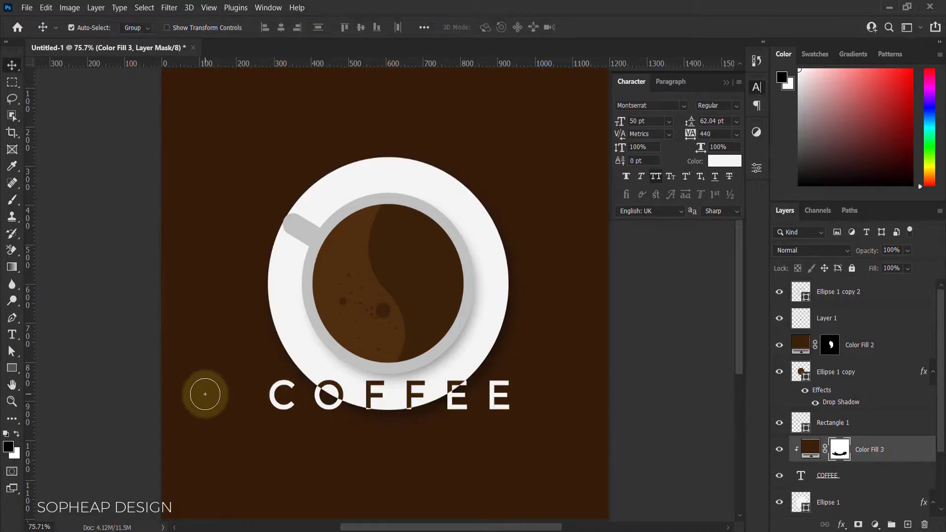
Add a text line reading TIME below COFFEE, on a new layer directly above the saucer.
{"action": "scroll", "coordinate": [205, 392], "scroll_direction": "down", "scroll_amount": 2}
{"action": "scroll", "coordinate": [386, 403], "scroll_direction": "up", "scroll_amount": 4}
{"action": "scroll", "coordinate": [389, 403], "scroll_direction": "down", "scroll_amount": 5}
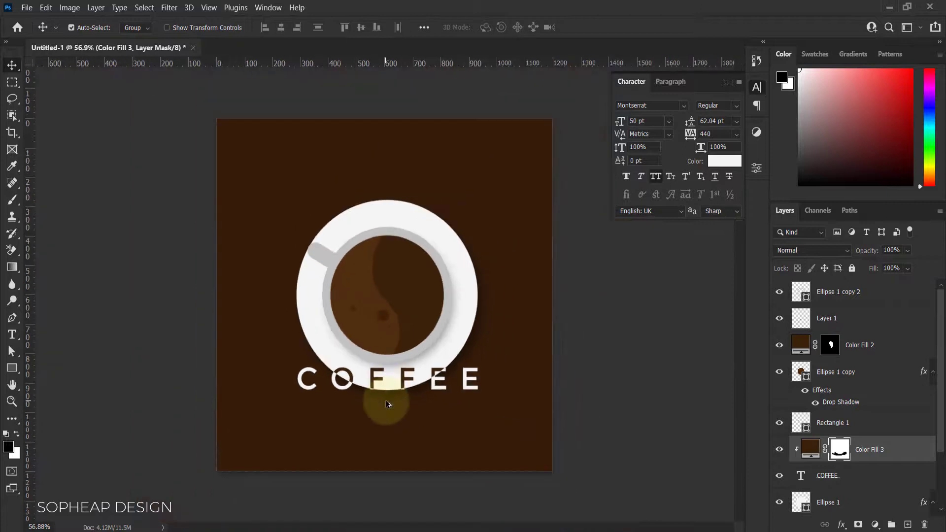
{"action": "scroll", "coordinate": [389, 404], "scroll_direction": "up", "scroll_amount": 3}
{"action": "left_click", "coordinate": [872, 502]}
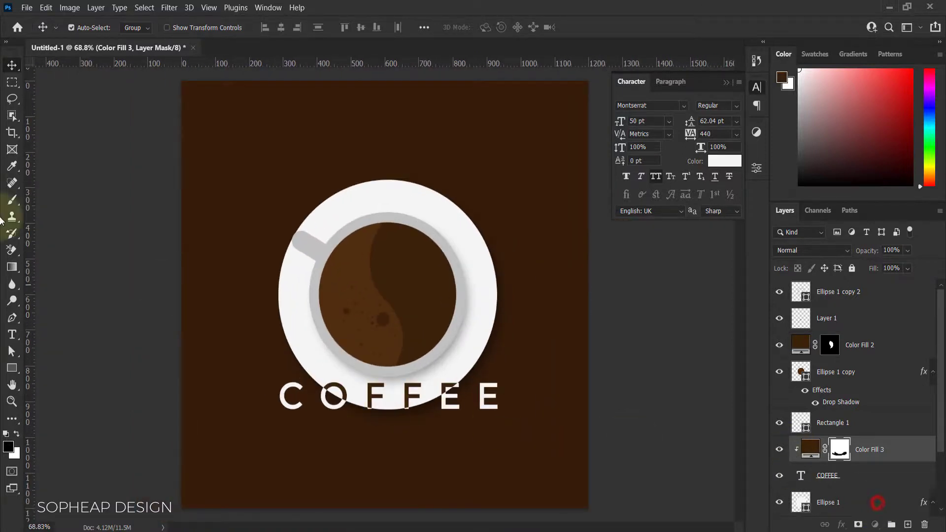
{"action": "left_click", "coordinate": [13, 334]}
{"action": "left_click", "coordinate": [370, 457]}
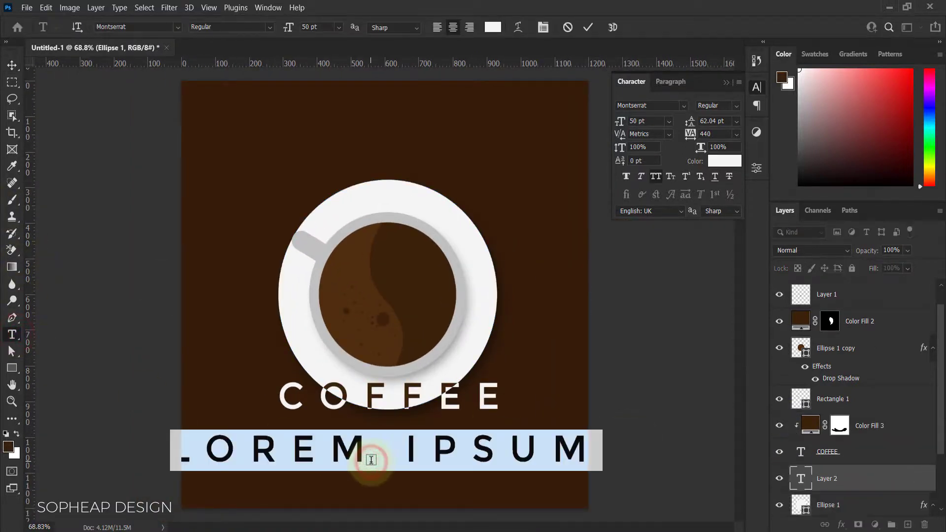
{"action": "type", "text": "TIME"}
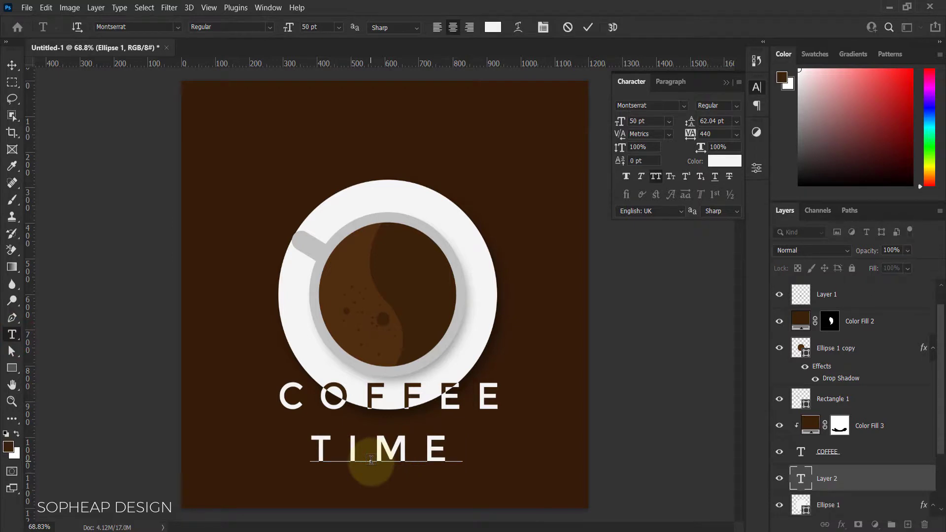
Set the TIME text's font style to Montserrat Regular.
{"action": "double_click", "coordinate": [320, 444]}
{"action": "left_click", "coordinate": [266, 27]}
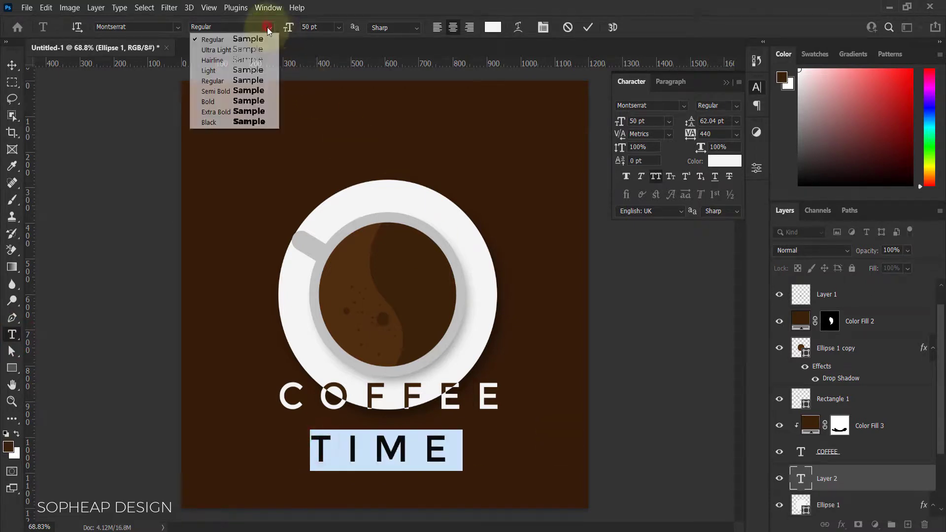
{"action": "left_click", "coordinate": [245, 83]}
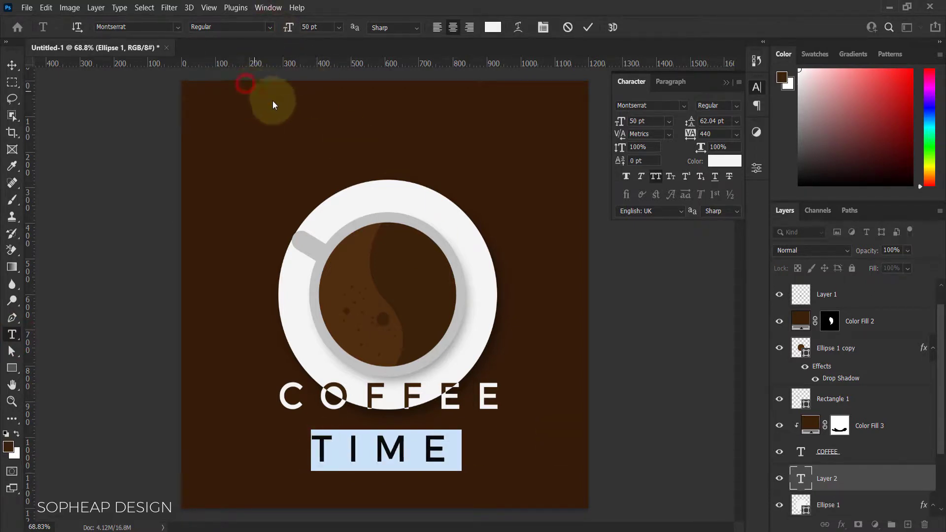
Scale the TIME text down about its centre to about 24 pt.
{"action": "left_click", "coordinate": [12, 65]}
{"action": "key", "text": "ctrl+t"}
{"action": "left_click_drag", "start_coordinate": [461, 429], "coordinate": [424, 441]}
{"action": "key", "text": "Return"}
Change the TIME text's font style to Montserrat Light.
{"action": "double_click", "coordinate": [408, 447]}
{"action": "left_click", "coordinate": [270, 27]}
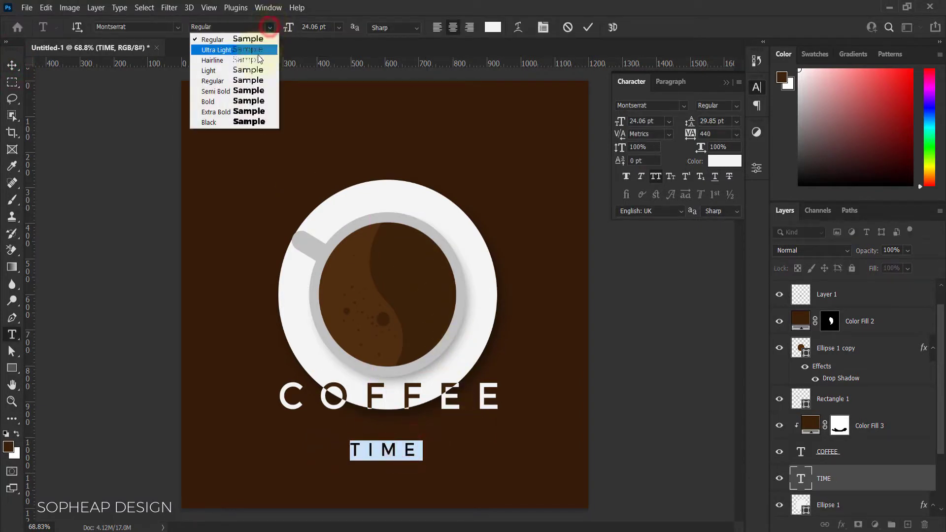
{"action": "left_click", "coordinate": [252, 70]}
{"action": "left_click", "coordinate": [12, 65]}
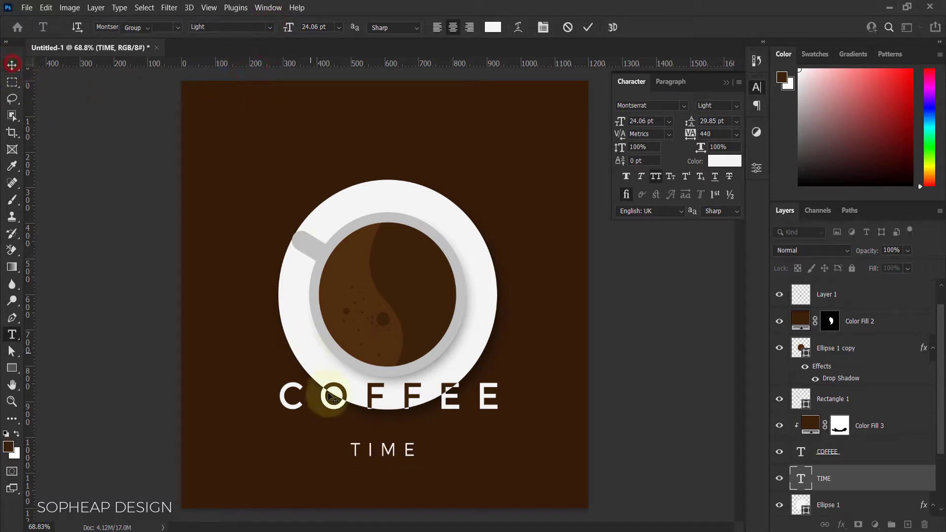
Move the TIME text up so it sits centred just below the COFFEE lettering.
{"action": "left_click_drag", "start_coordinate": [393, 451], "coordinate": [397, 433]}
{"action": "scroll", "coordinate": [492, 363], "scroll_direction": "down", "scroll_amount": 3}
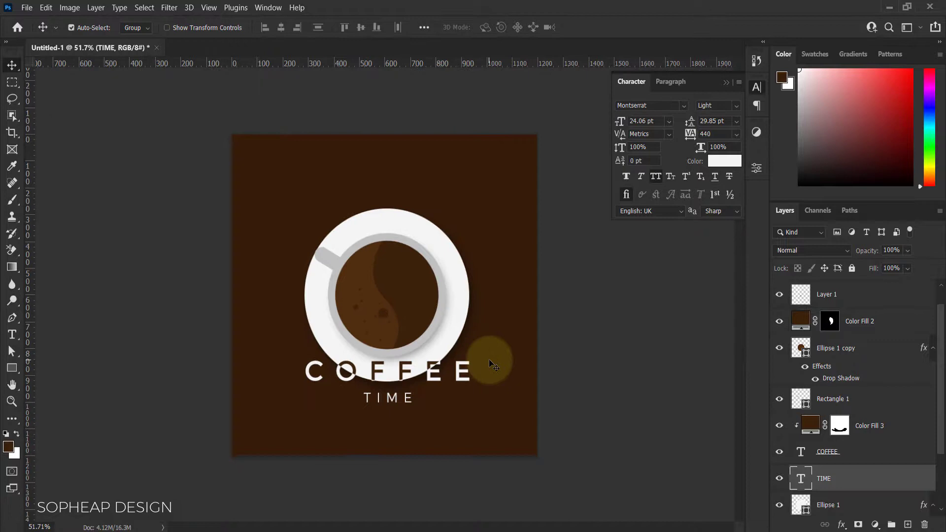
Make the brown background fill the active layer and draw a circular marquee selection spanning the full canvas.
{"action": "scroll", "coordinate": [925, 452], "scroll_direction": "down", "scroll_amount": 3}
{"action": "left_click", "coordinate": [903, 478]}
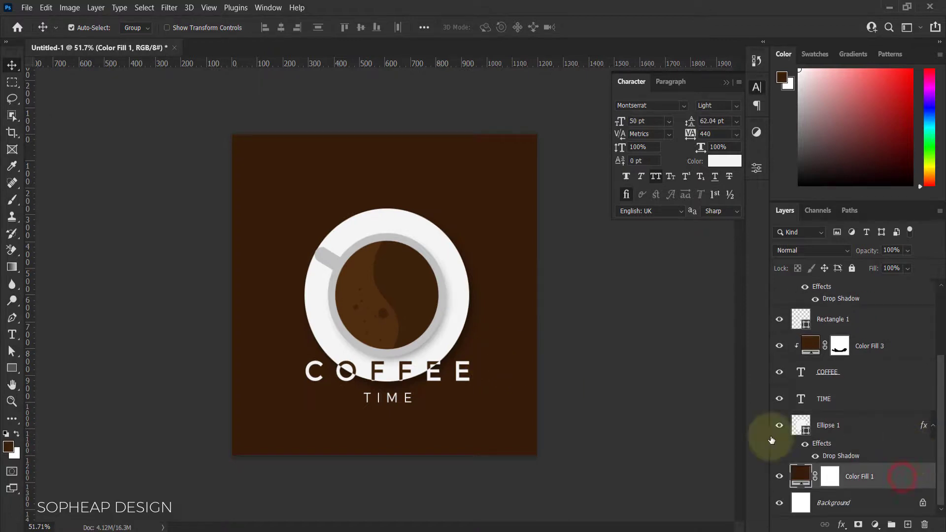
{"action": "left_click", "coordinate": [12, 368]}
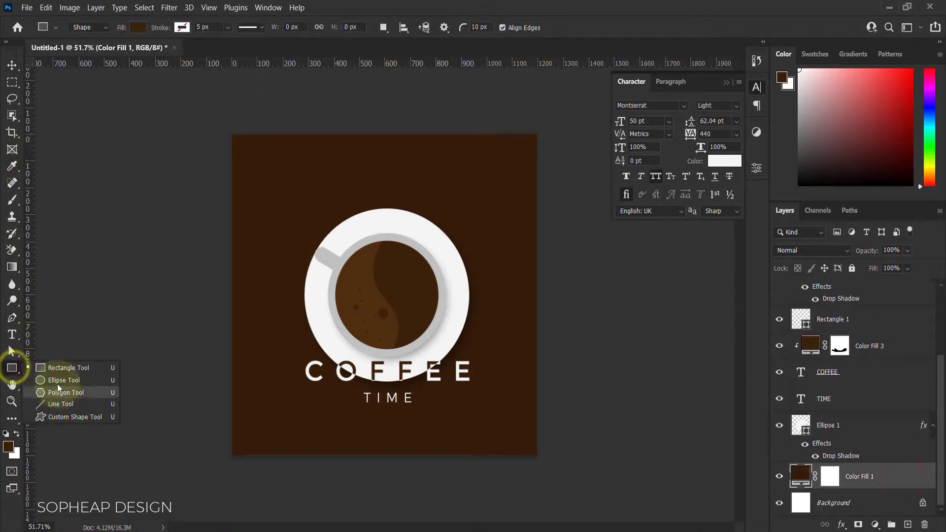
{"action": "left_click", "coordinate": [13, 81]}
{"action": "left_click", "coordinate": [69, 95]}
{"action": "left_click_drag", "start_coordinate": [232, 134], "coordinate": [537, 458]}
Add a Solid Color fill layer in the circular selection, using the off-white sampled from the saucer.
{"action": "left_click", "coordinate": [875, 524]}
{"action": "left_click", "coordinate": [857, 304]}
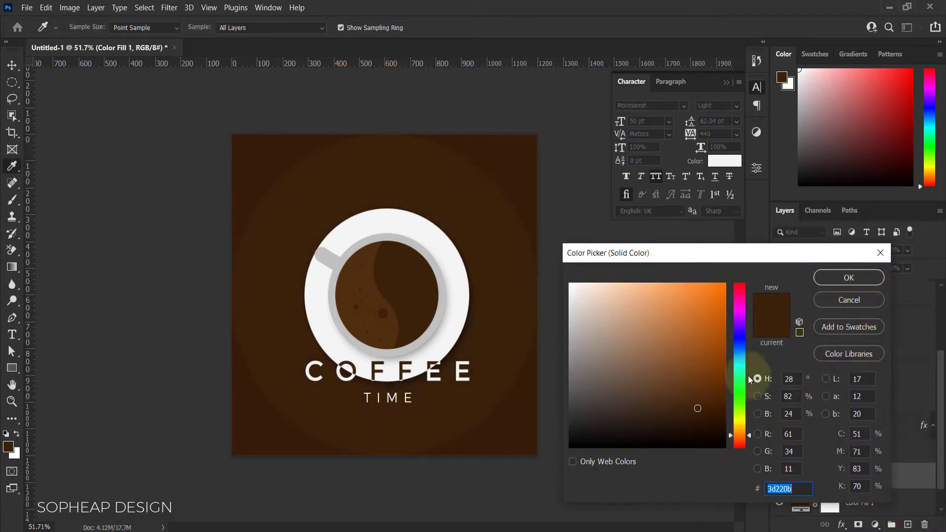
{"action": "left_click", "coordinate": [513, 437]}
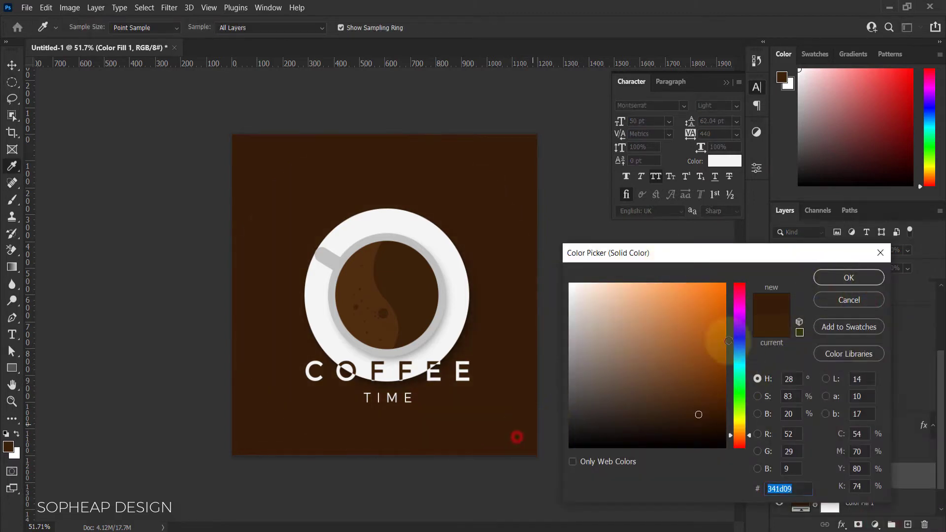
{"action": "left_click", "coordinate": [454, 282]}
{"action": "left_click", "coordinate": [870, 272]}
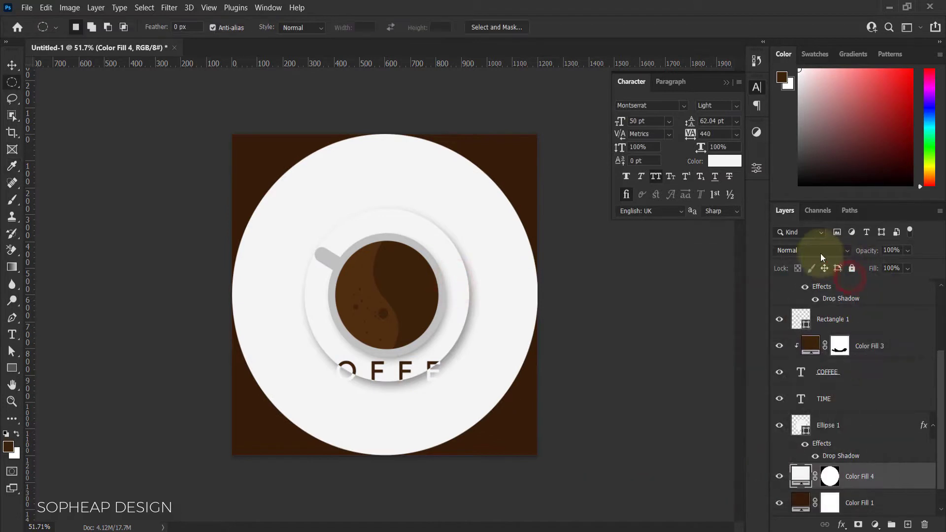
Set the circle fill layer's blend mode to Soft Light and its opacity to 10%.
{"action": "left_click", "coordinate": [819, 252]}
{"action": "left_click", "coordinate": [788, 377]}
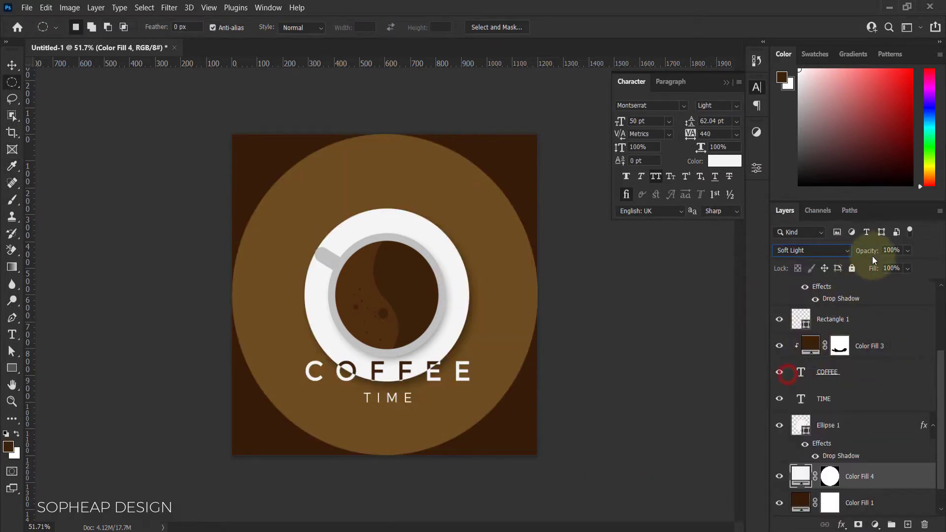
{"action": "type", "text": "10"}
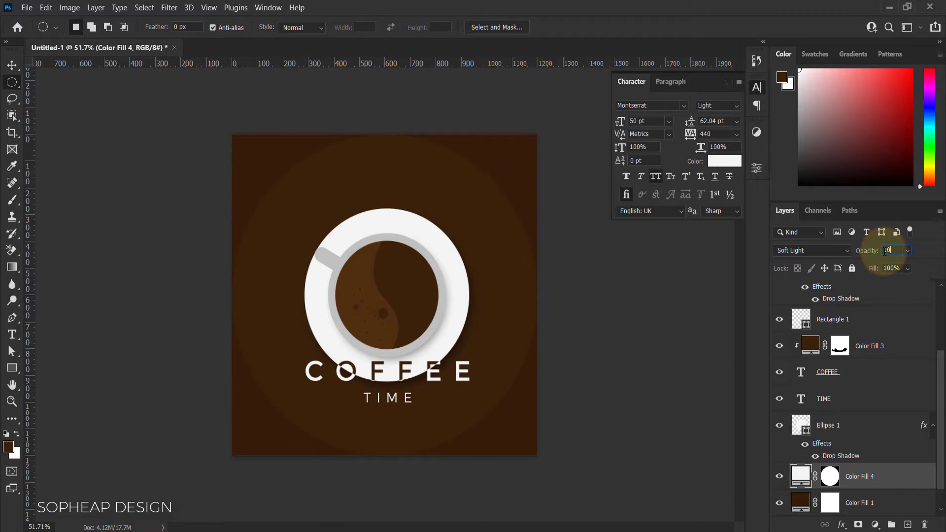
{"action": "key", "text": "Return"}
Duplicate the circle fill, place the copy beneath the original, and enlarge it about its centre to about 1470 px.
{"action": "left_click", "coordinate": [12, 65]}
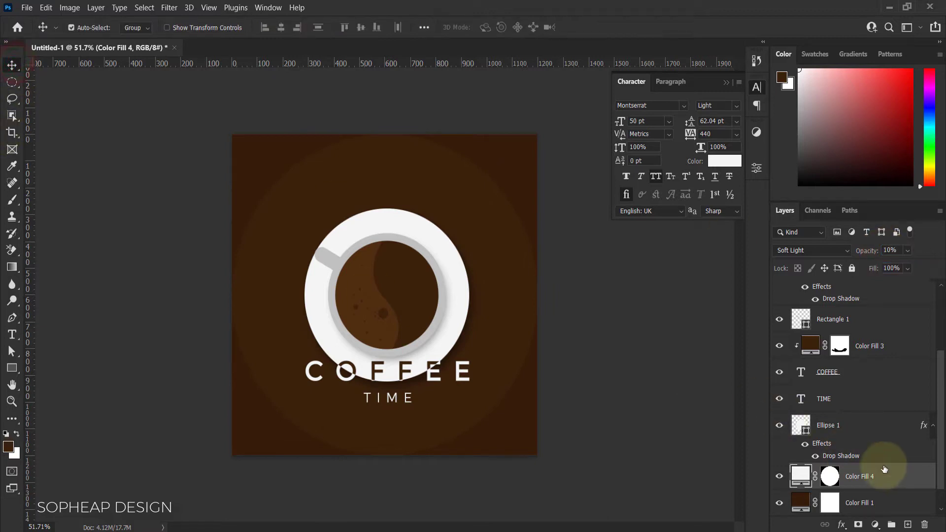
{"action": "left_click_drag", "start_coordinate": [896, 476], "coordinate": [908, 526]}
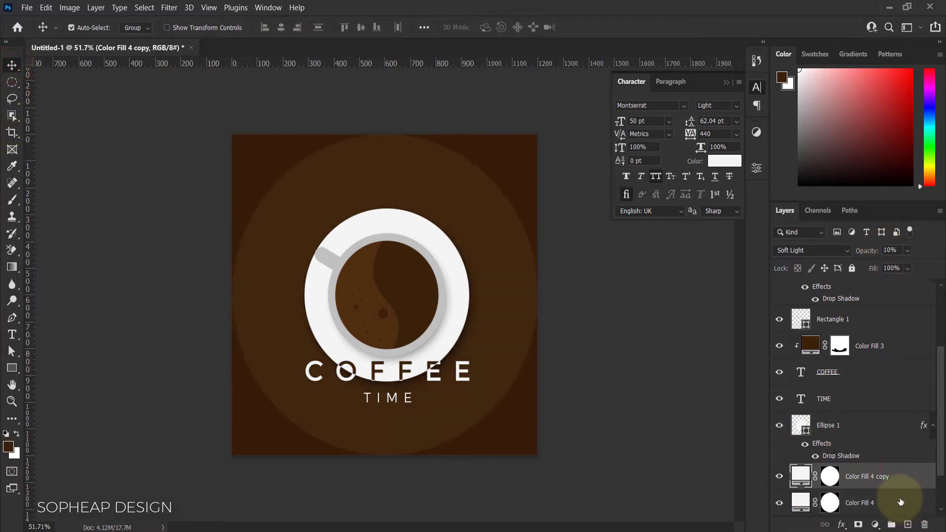
{"action": "scroll", "coordinate": [900, 492], "scroll_direction": "down", "scroll_amount": 2}
{"action": "left_click_drag", "start_coordinate": [892, 433], "coordinate": [899, 453]}
{"action": "key", "text": "ctrl+t"}
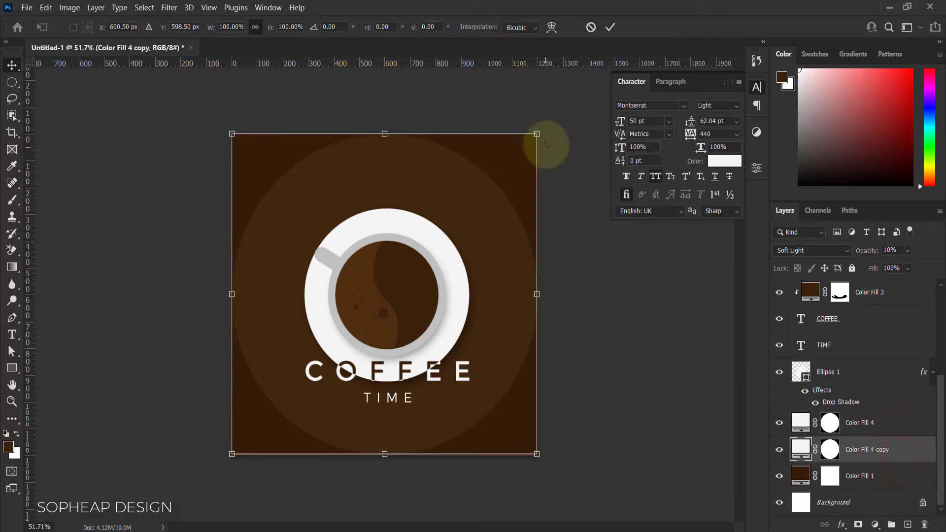
{"action": "left_click_drag", "start_coordinate": [538, 134], "coordinate": [585, 109]}
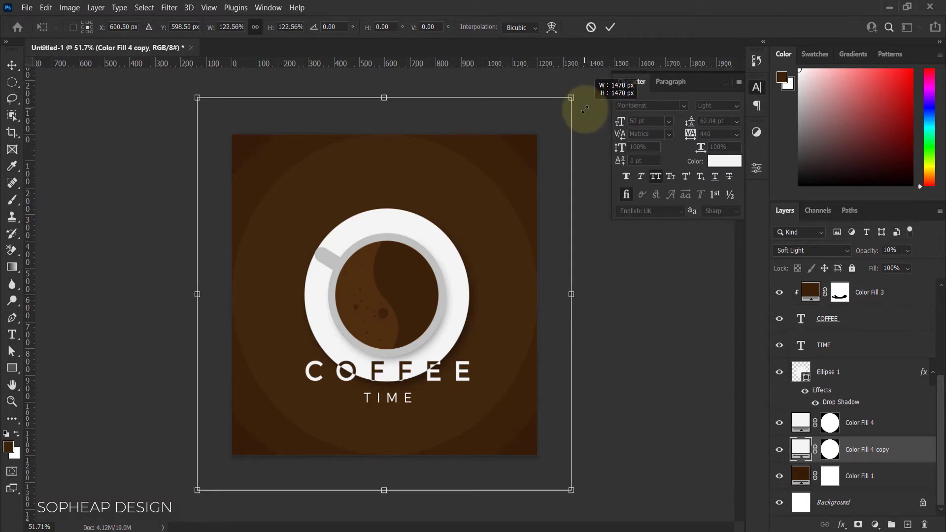
{"action": "left_click", "coordinate": [610, 28]}
Duplicate the original circle fill again and shrink the copy about its centre to about 932 px.
{"action": "left_click", "coordinate": [899, 421]}
{"action": "left_click_drag", "start_coordinate": [899, 429], "coordinate": [908, 524]}
{"action": "key", "text": "ctrl+t"}
{"action": "left_click_drag", "start_coordinate": [537, 135], "coordinate": [498, 162]}
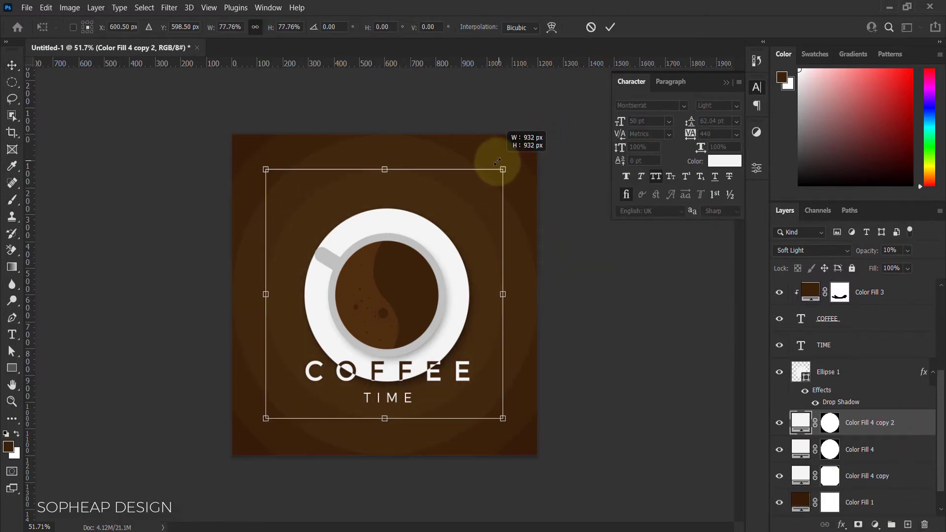
{"action": "key", "text": "Return"}
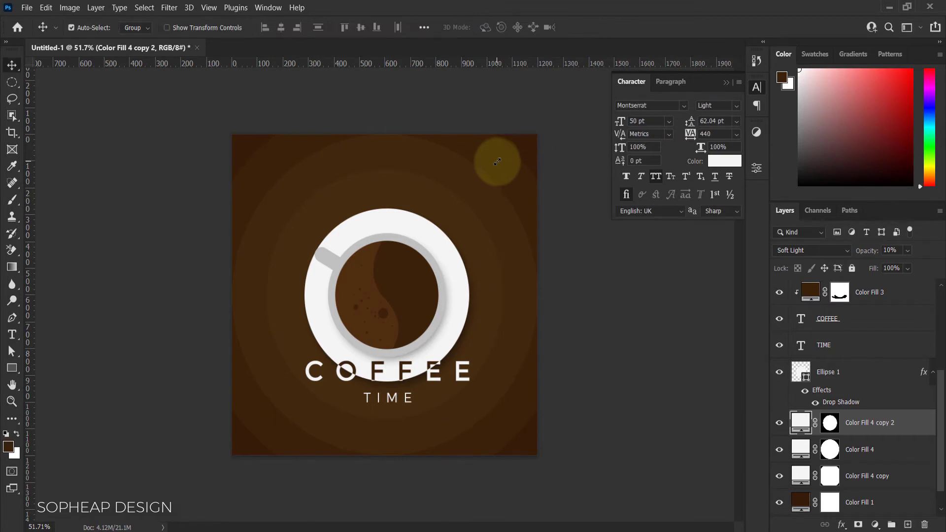
{"action": "scroll", "coordinate": [498, 164], "scroll_direction": "down", "scroll_amount": 2}
{"action": "scroll", "coordinate": [499, 164], "scroll_direction": "up", "scroll_amount": 3}
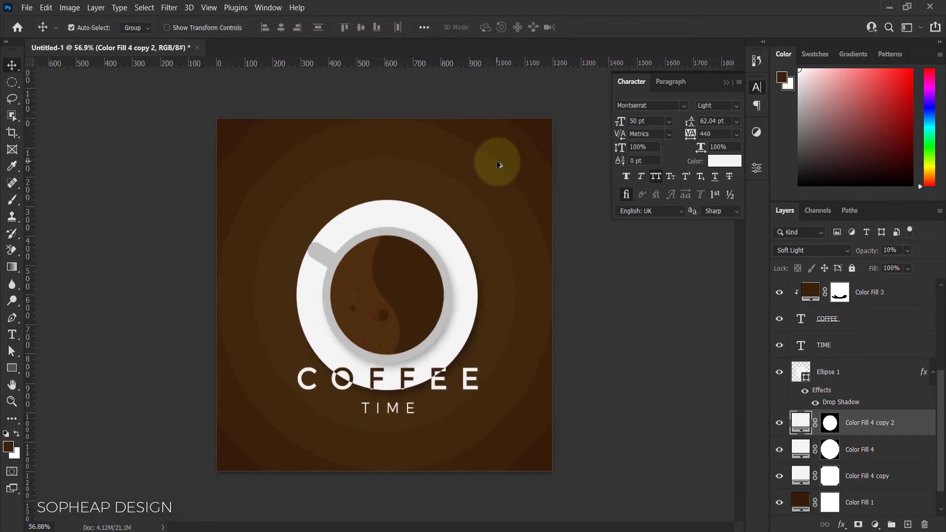
{"action": "left_click", "coordinate": [759, 88]}
{"action": "left_click", "coordinate": [759, 88]}
{"action": "scroll", "coordinate": [557, 348], "scroll_direction": "up", "scroll_amount": 1}
{"action": "scroll", "coordinate": [561, 350], "scroll_direction": "down", "scroll_amount": 1}
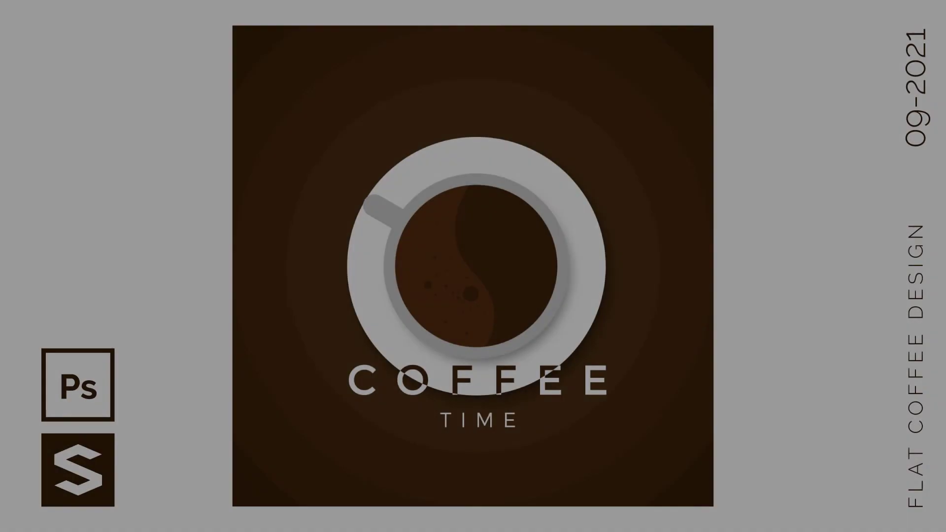